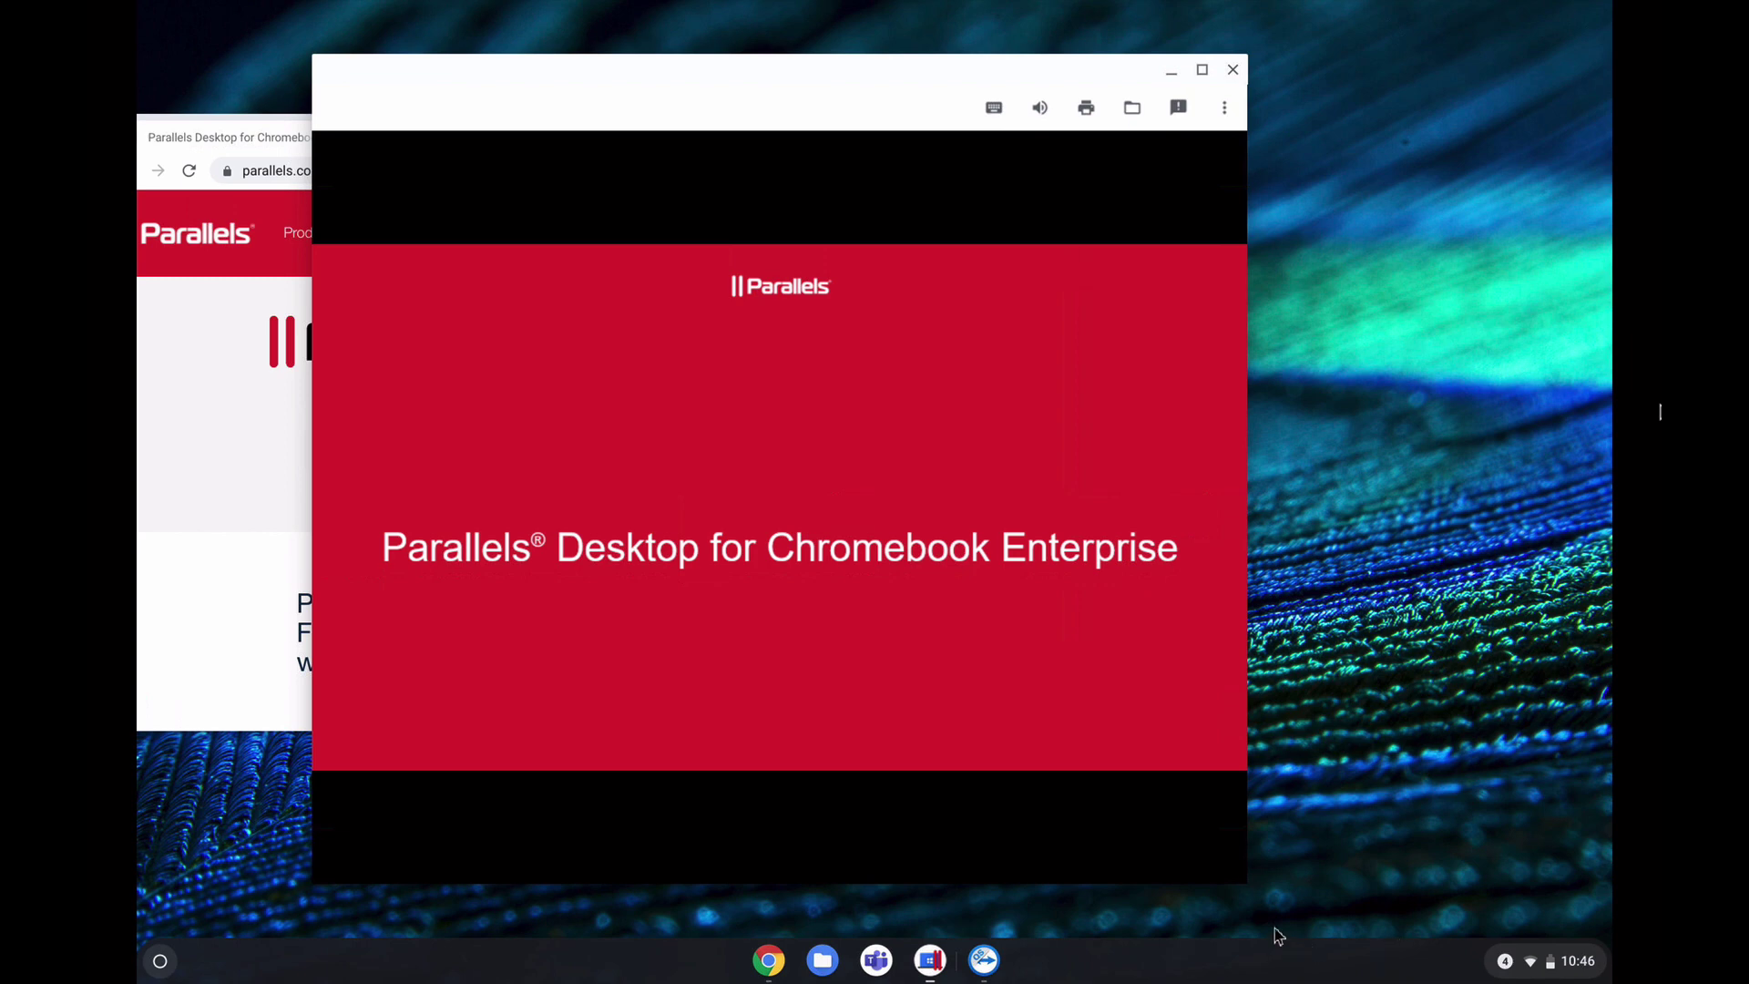
Create a new PowerPoint presentation from the Geometric color block template.
click(1124, 637)
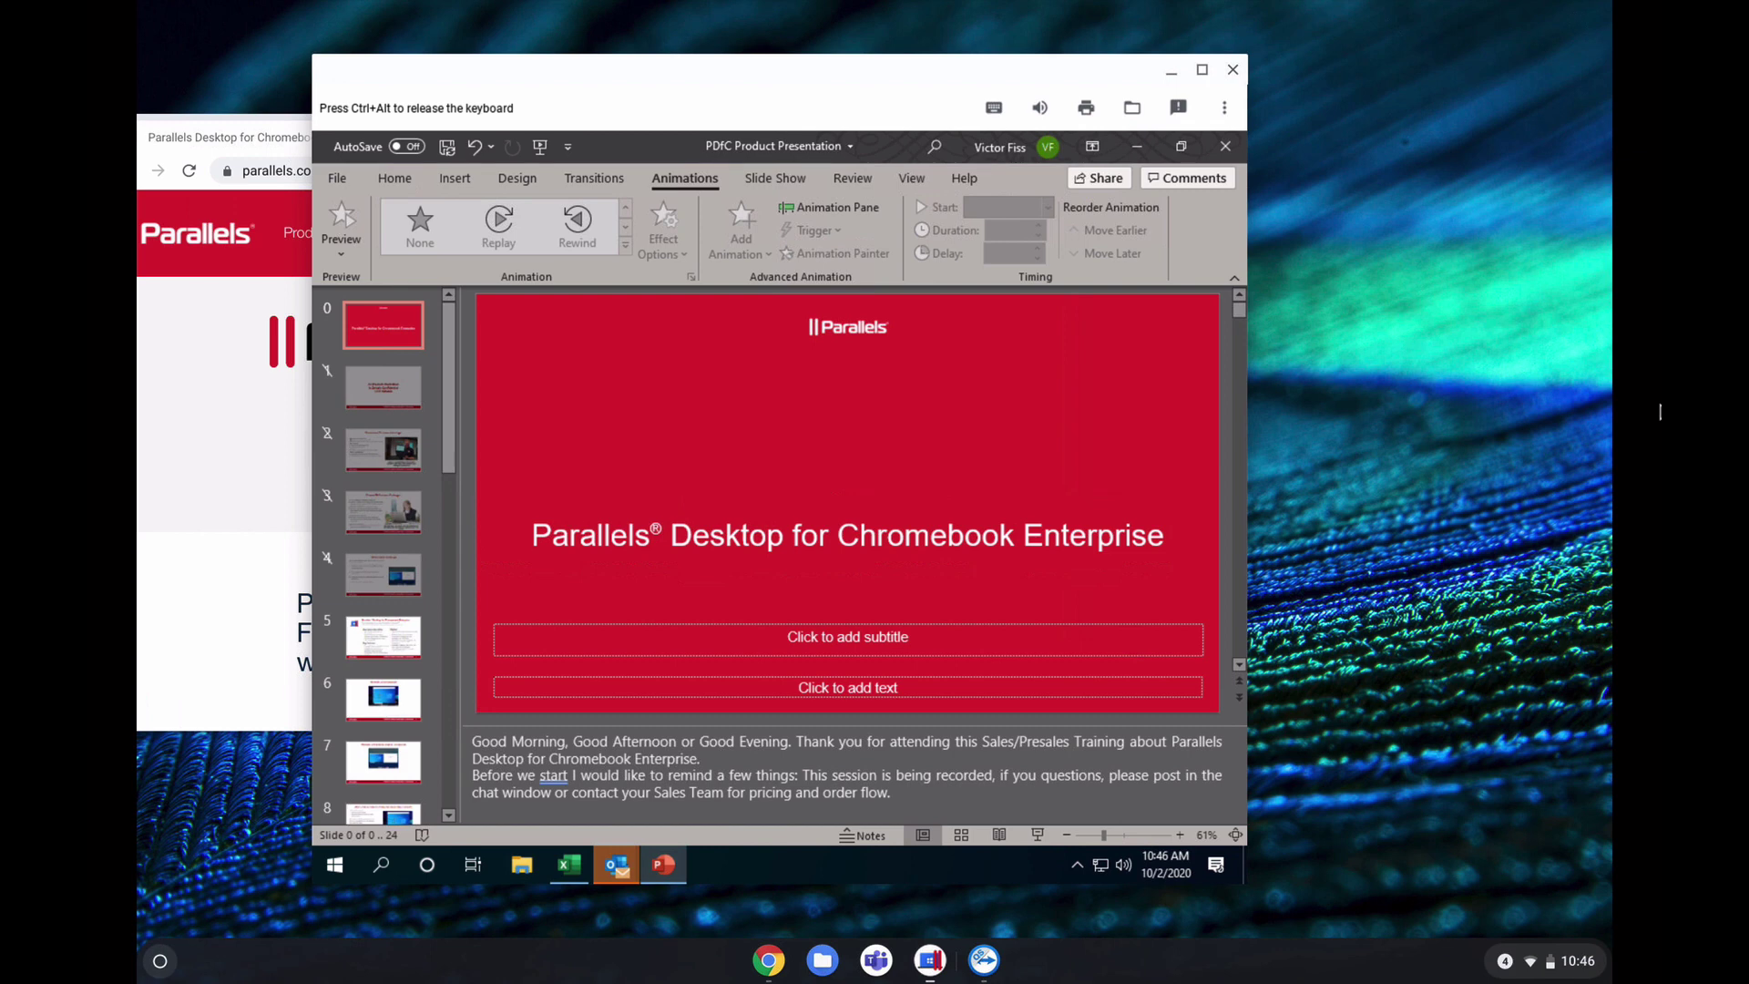
click(337, 180)
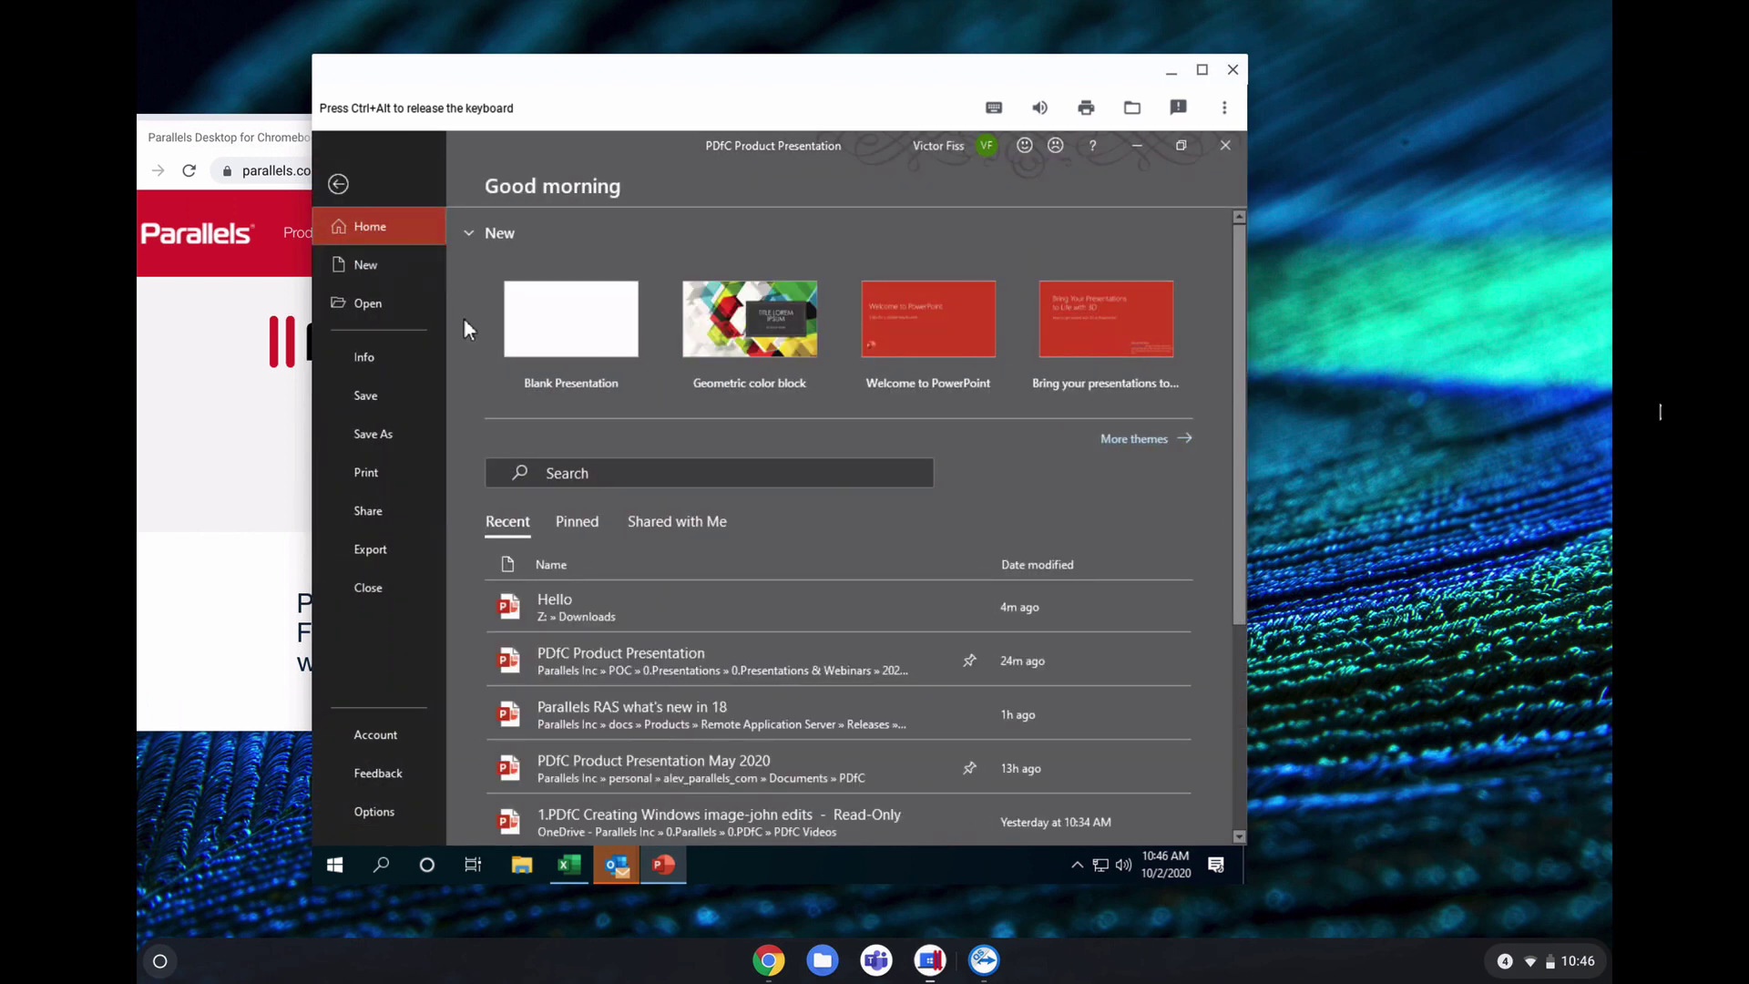
click(801, 339)
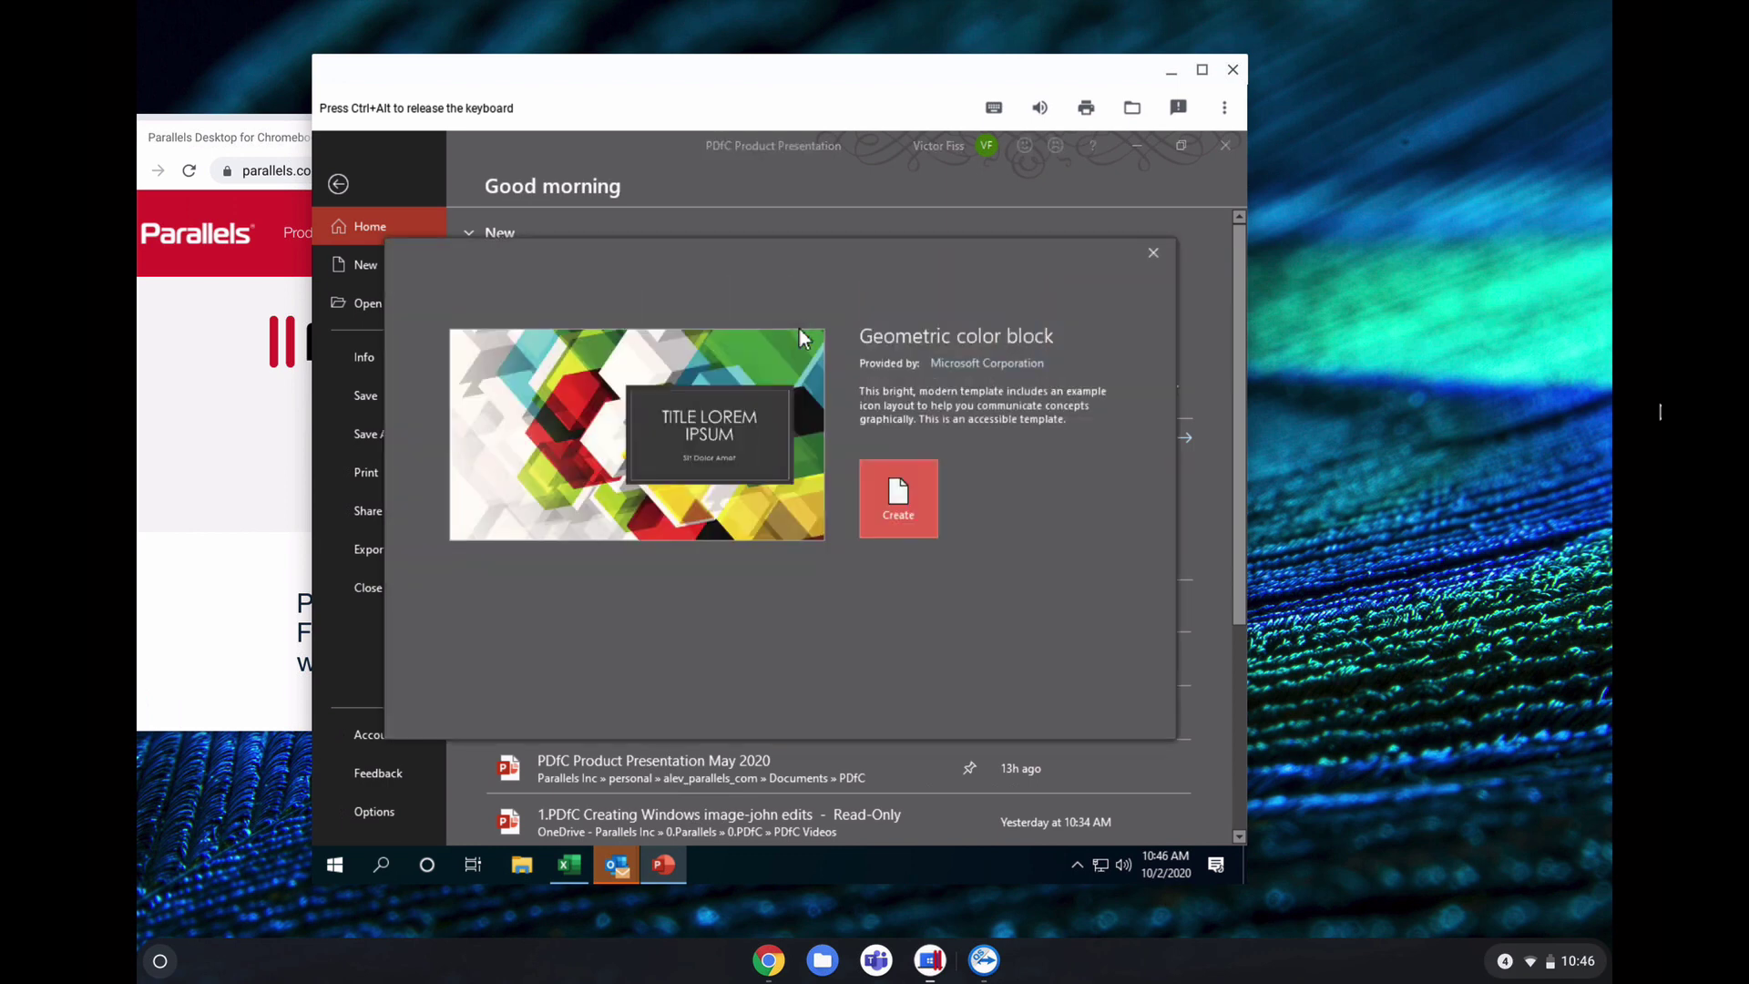
click(911, 497)
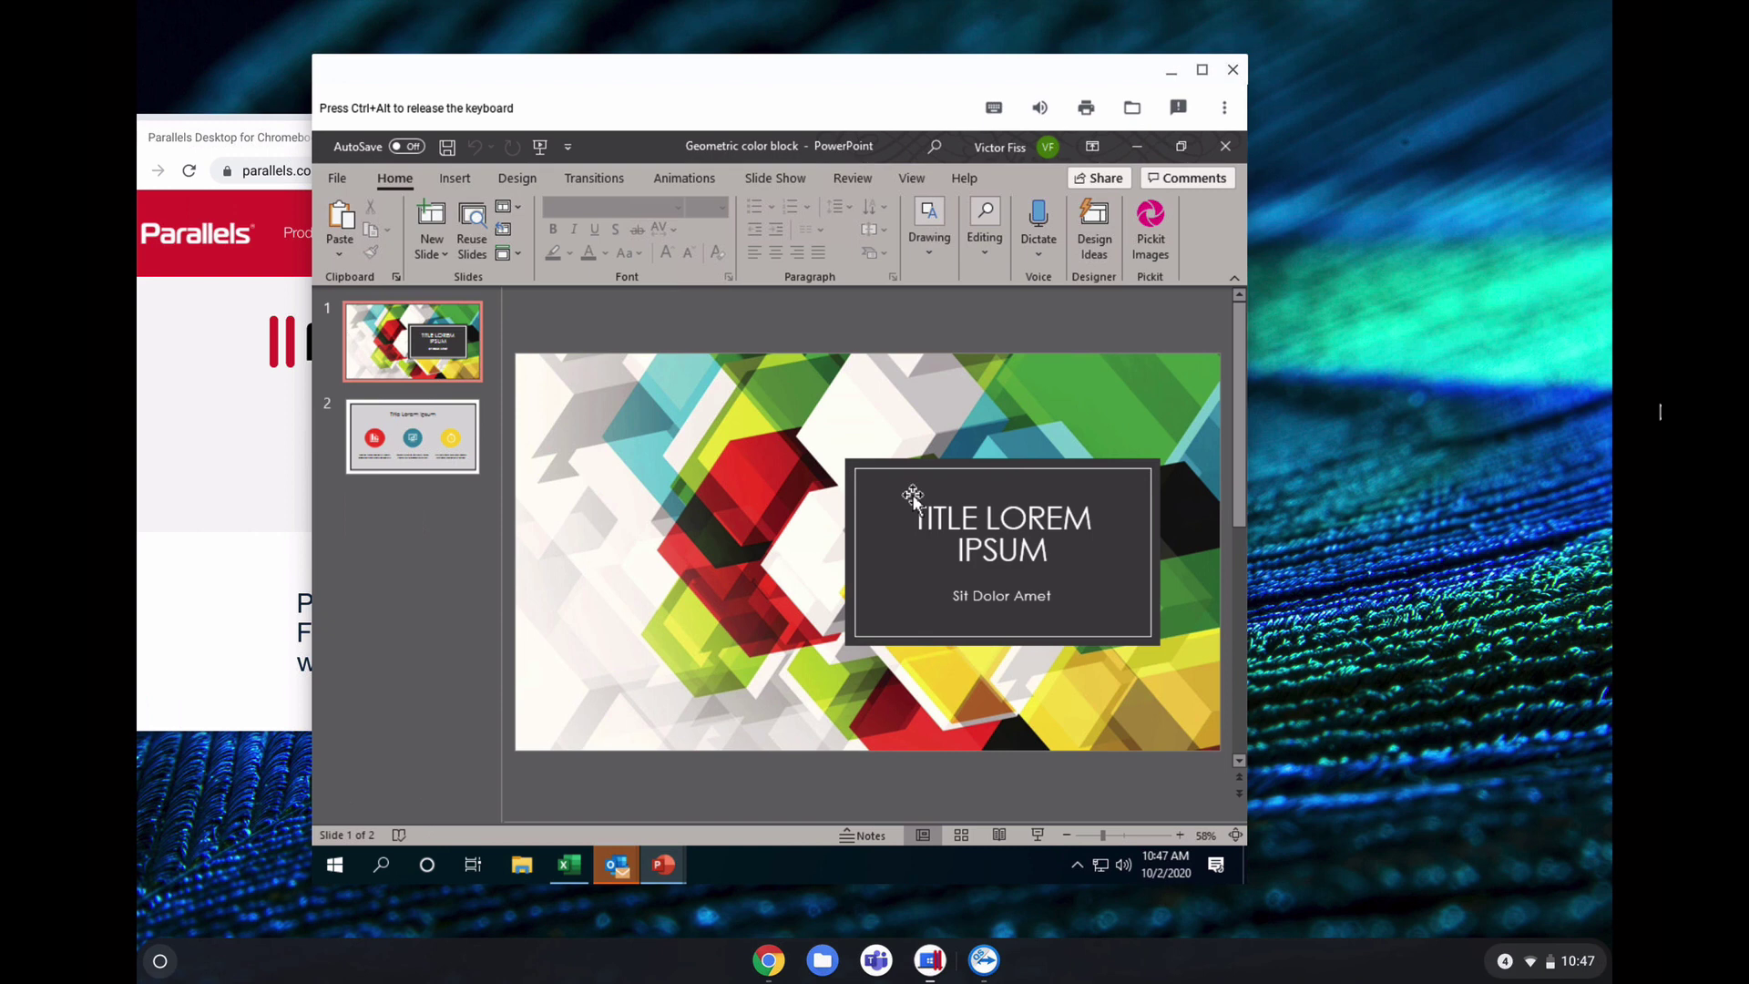
Bring up PowerPoint's Save As page for the new presentation from the File tab.
click(343, 179)
click(375, 483)
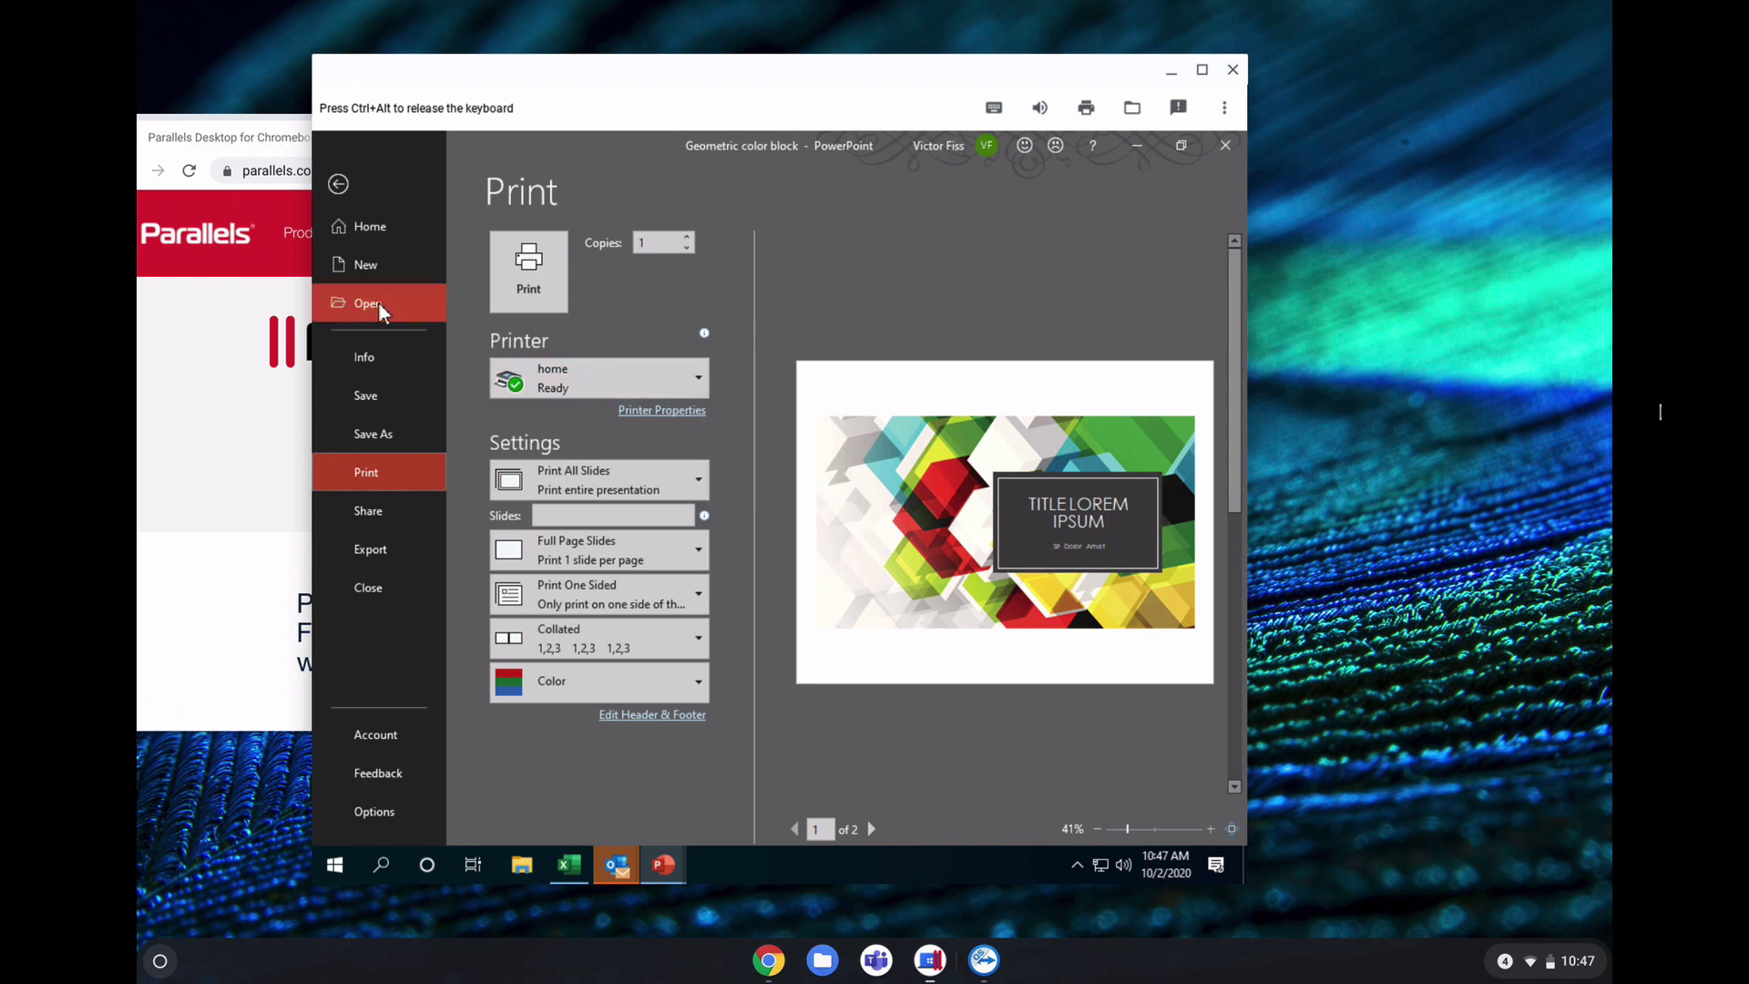
click(390, 432)
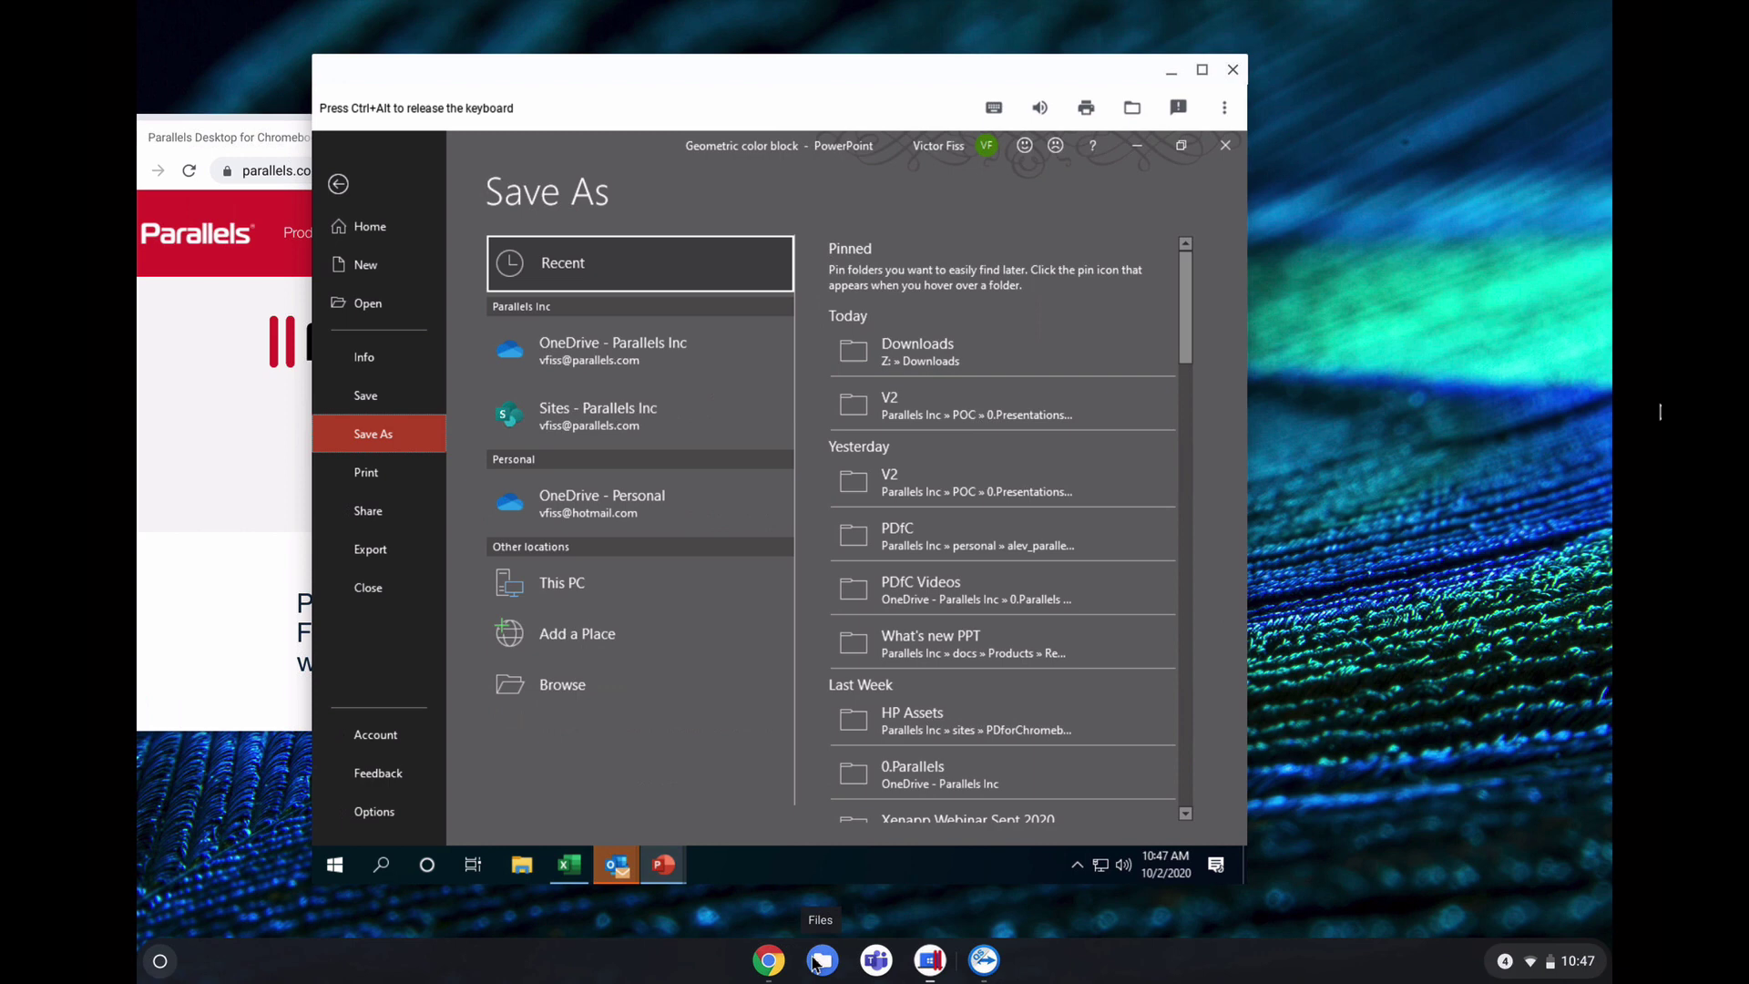
Share the ChromeOS Downloads folder with Parallels Desktop in Files, then return to PowerPoint.
click(820, 961)
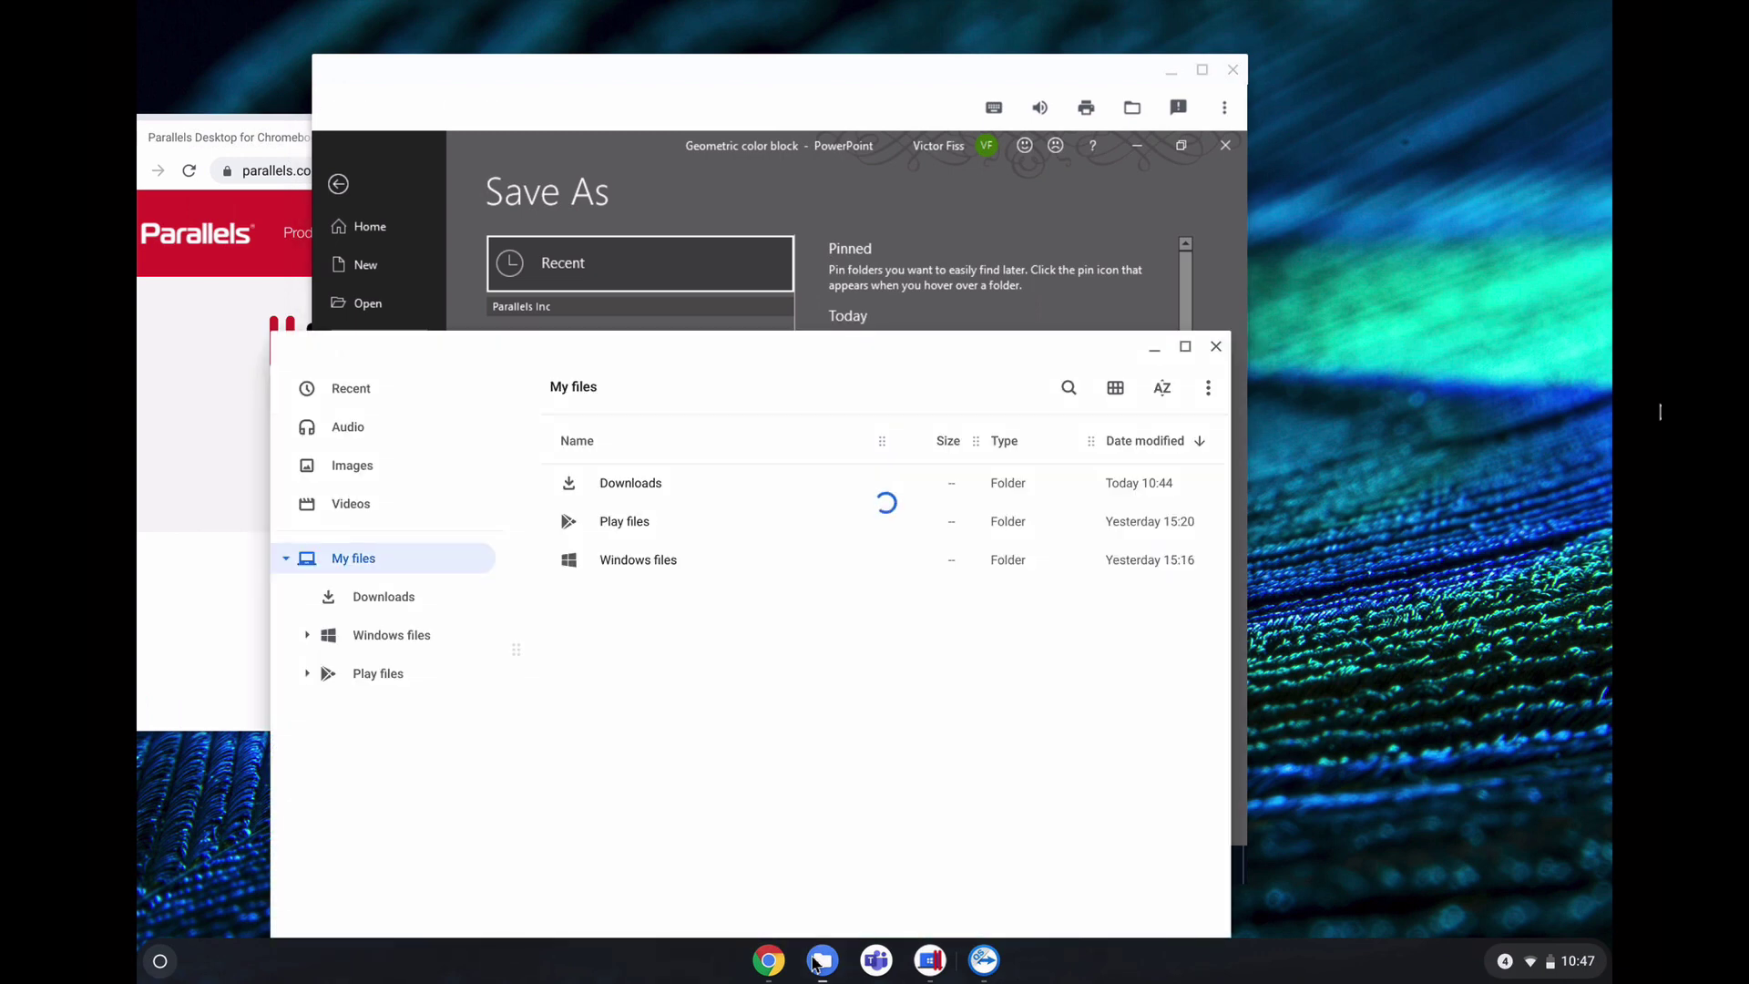
right_click(636, 486)
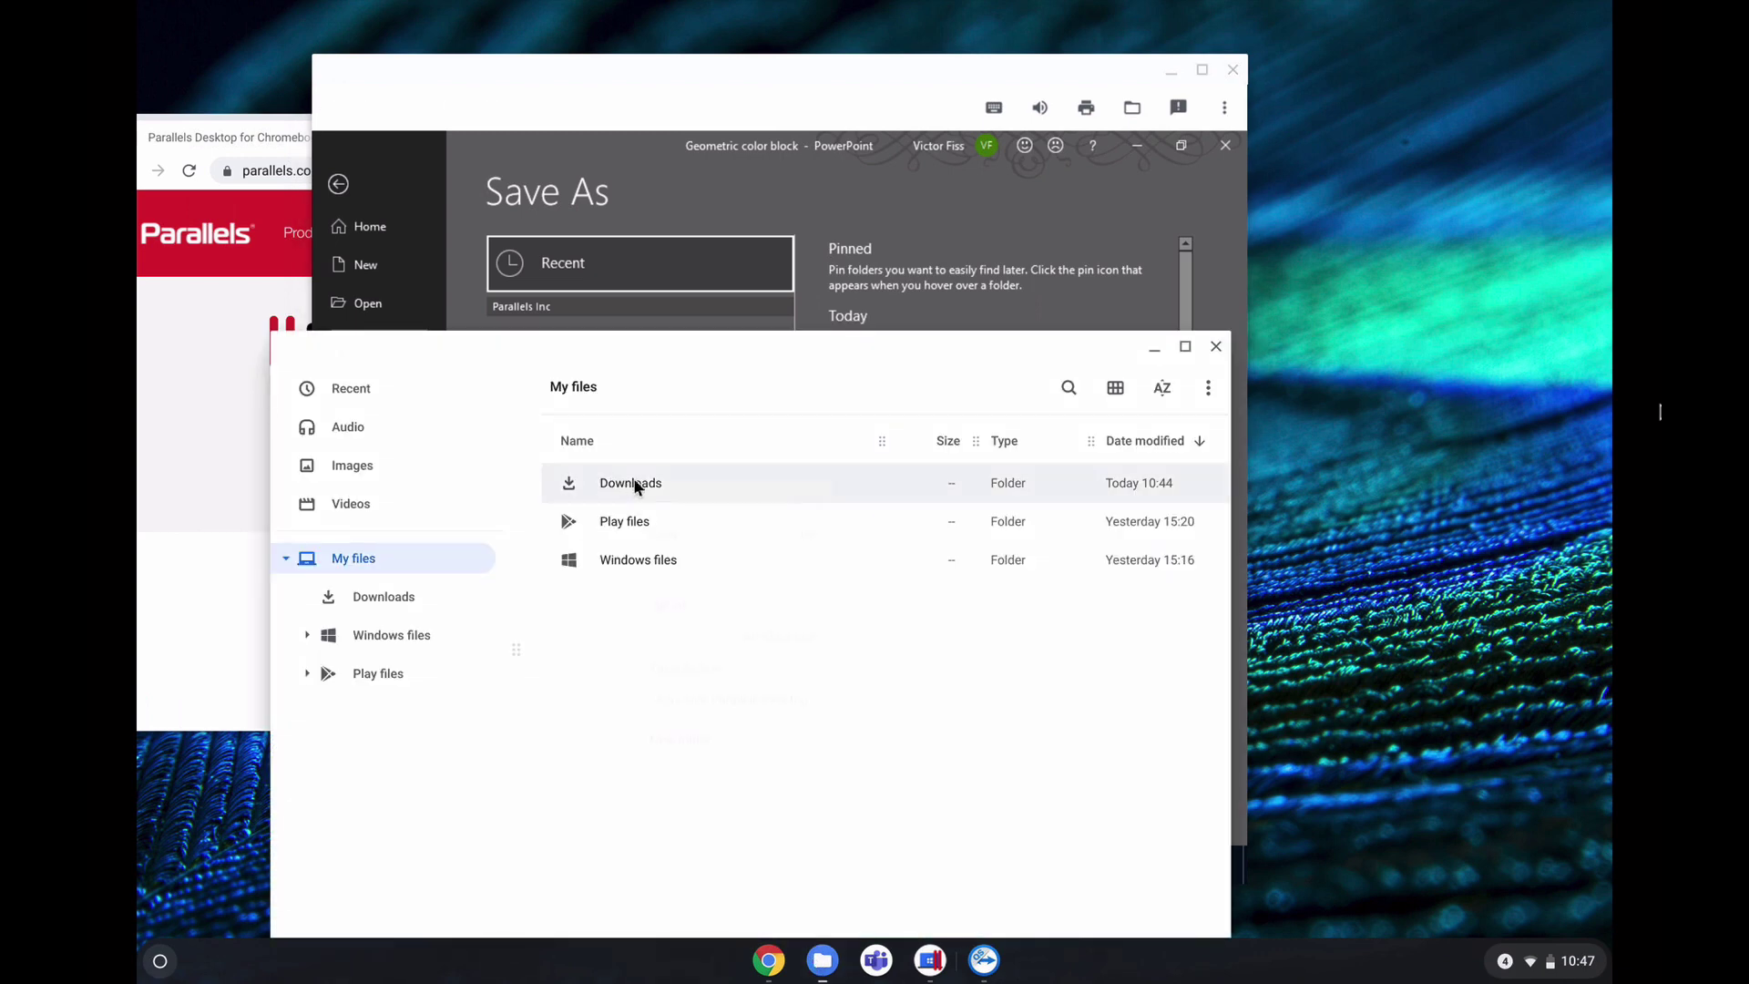
click(740, 701)
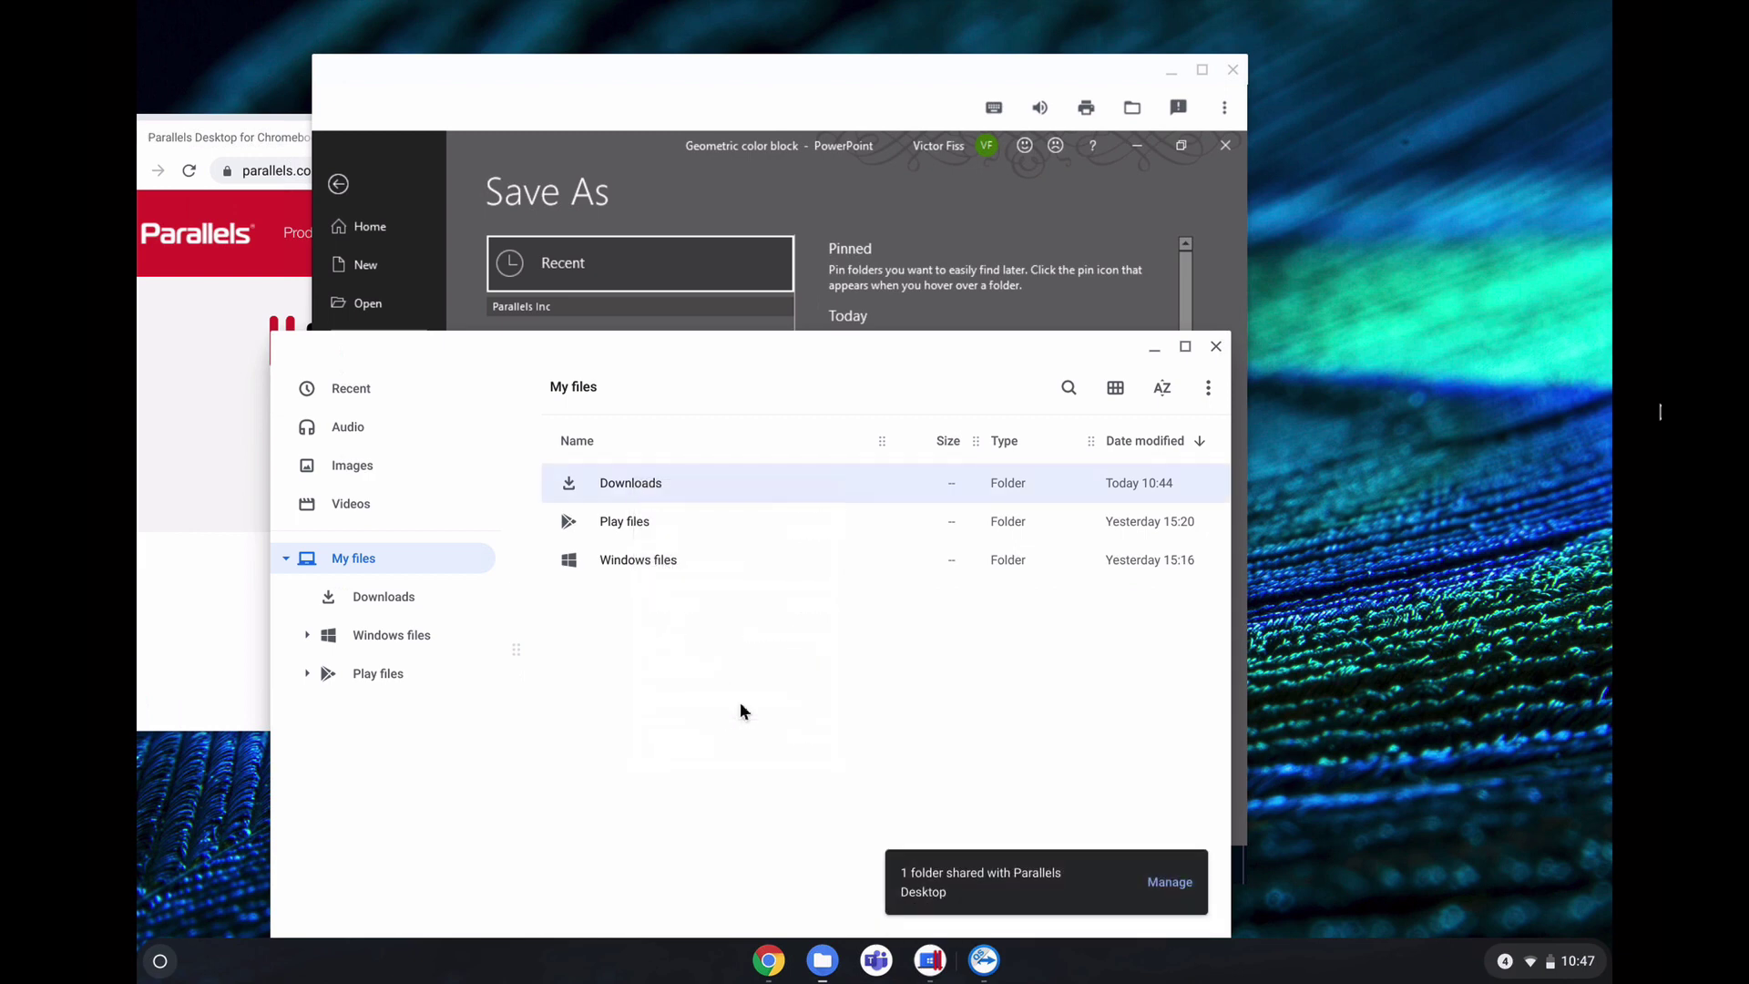
right_click(617, 486)
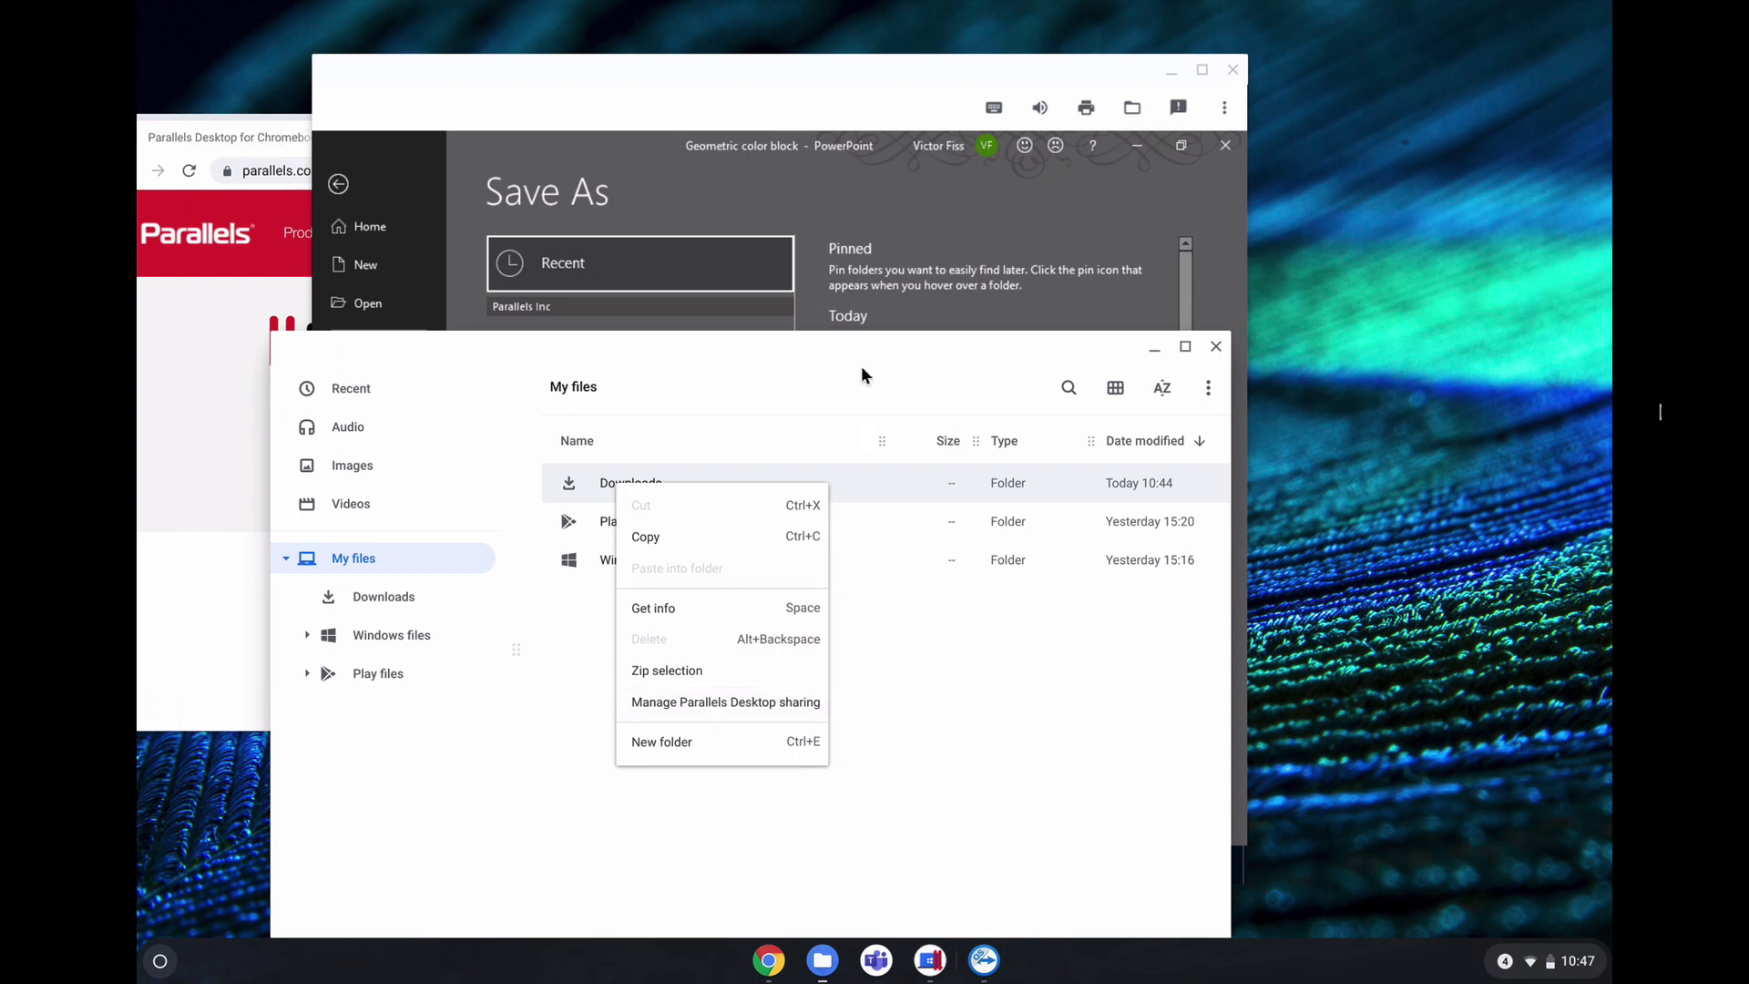
click(904, 195)
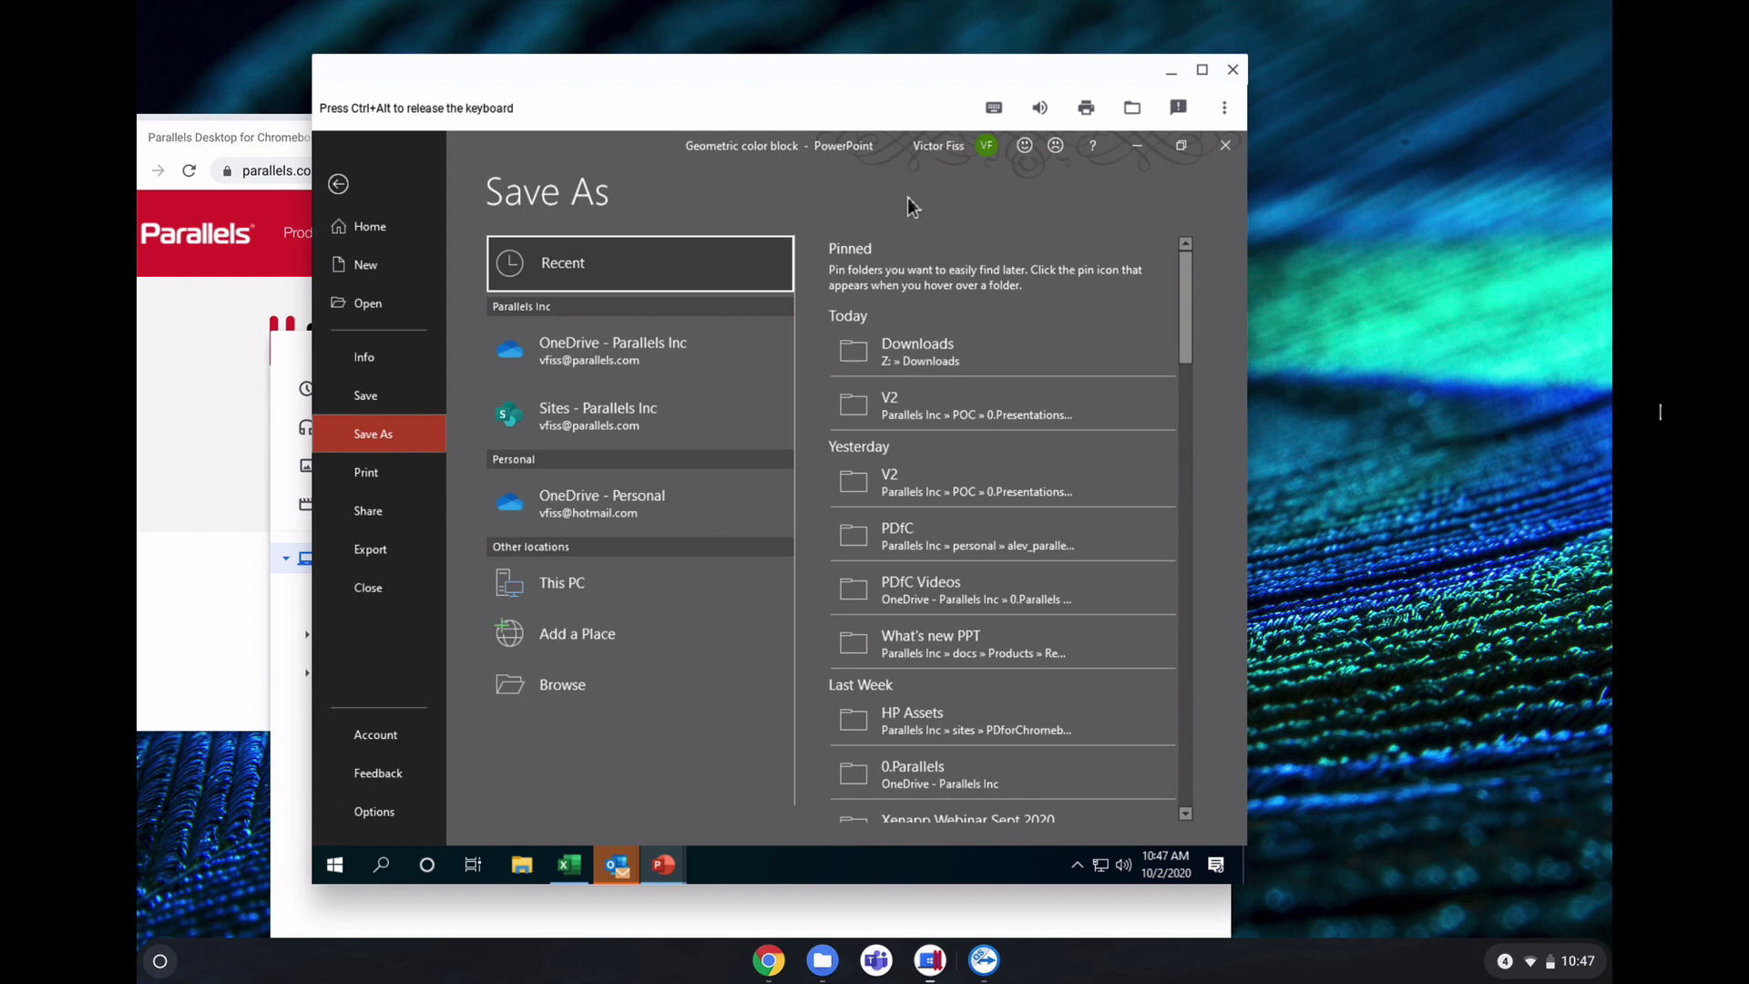
Choose Downloads in MyFiles on 'ChromeOS' (Z:) as the save location.
click(544, 693)
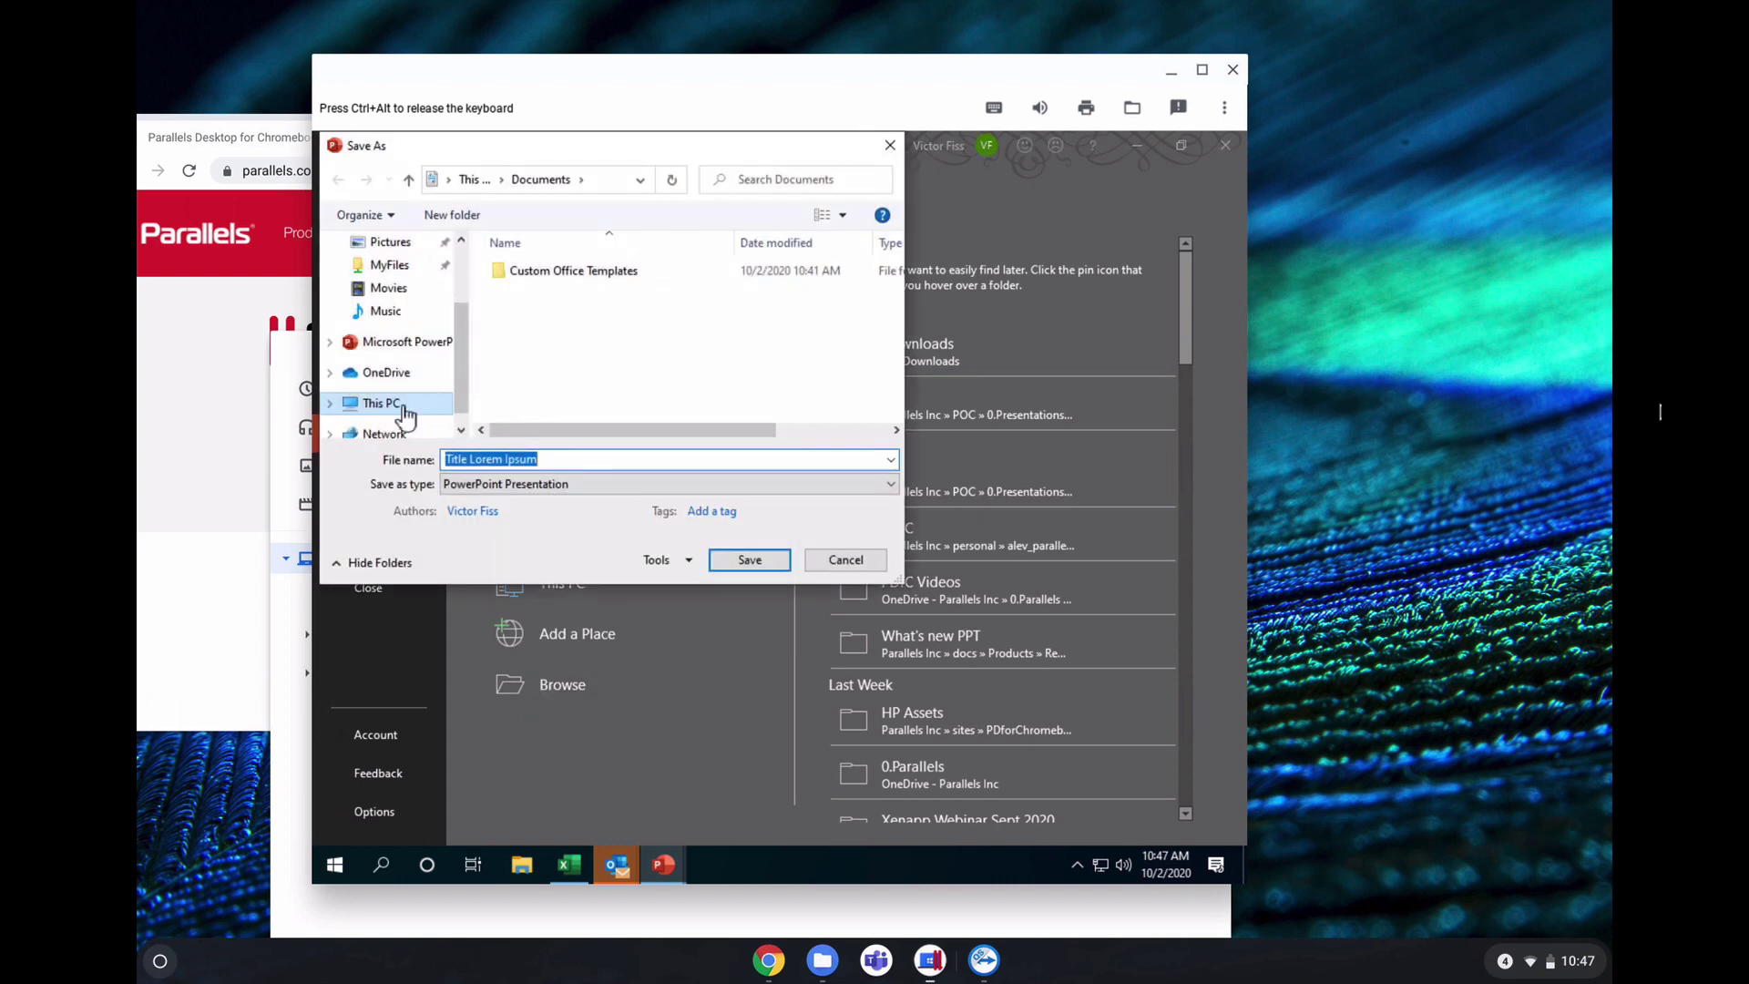
click(404, 407)
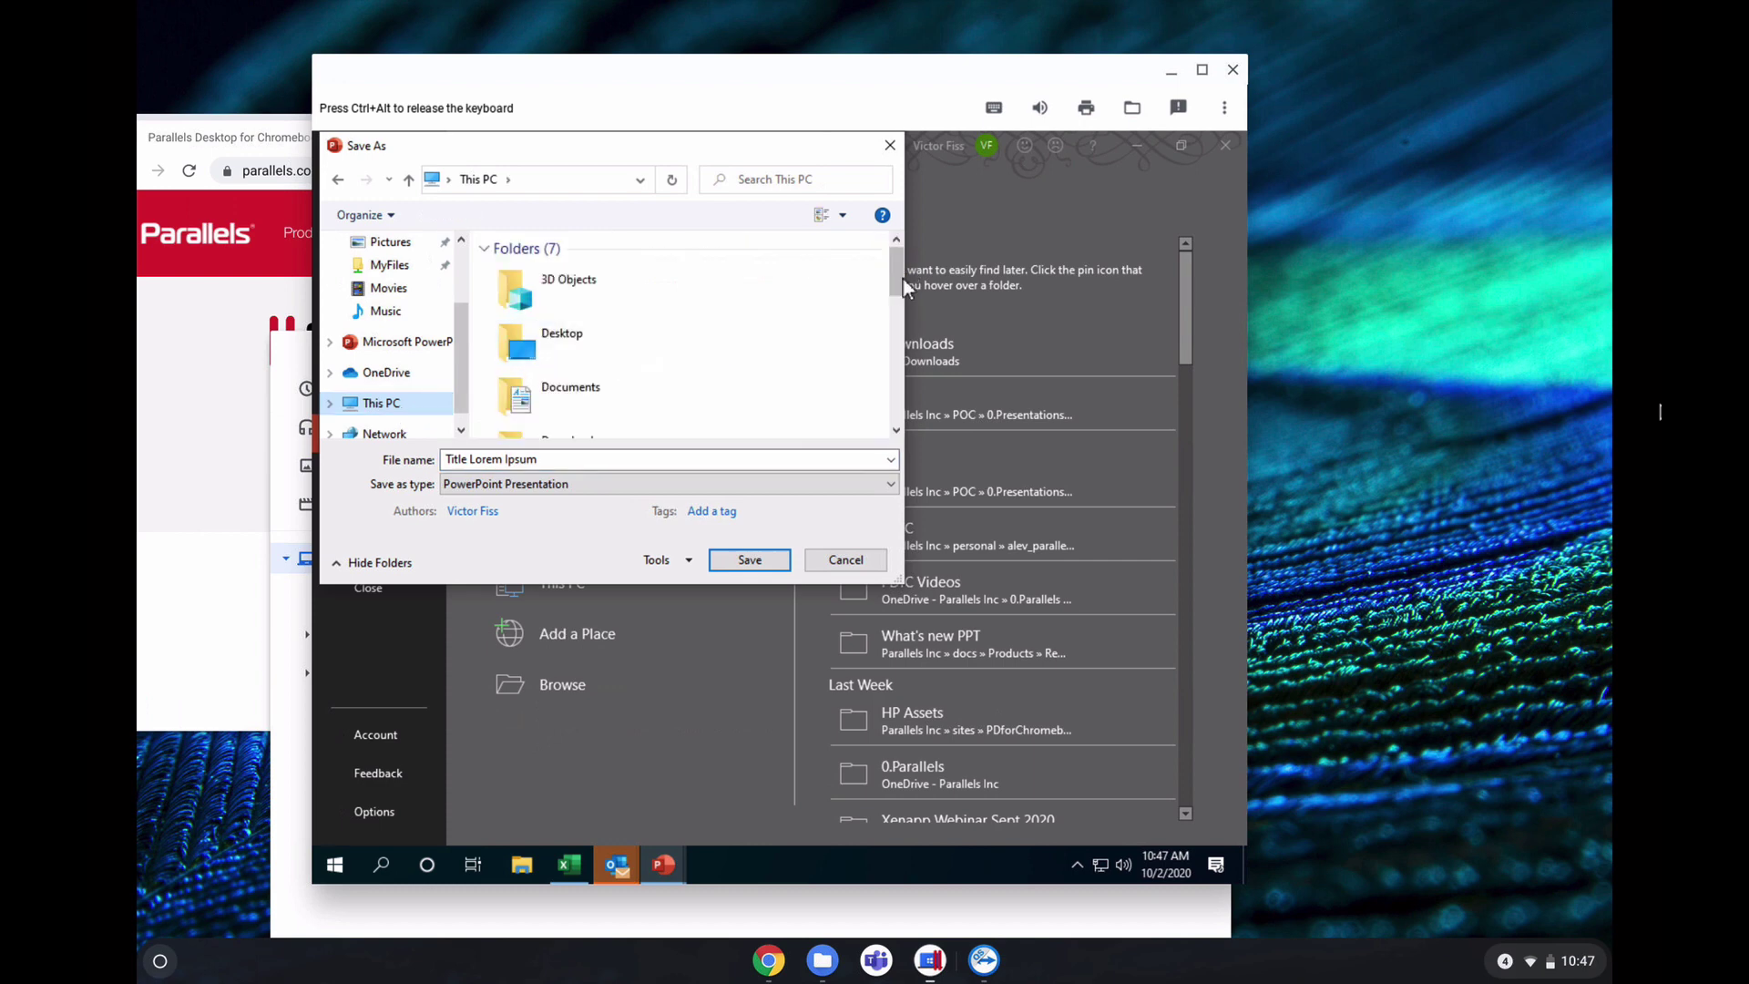
drag(898, 275, 898, 401)
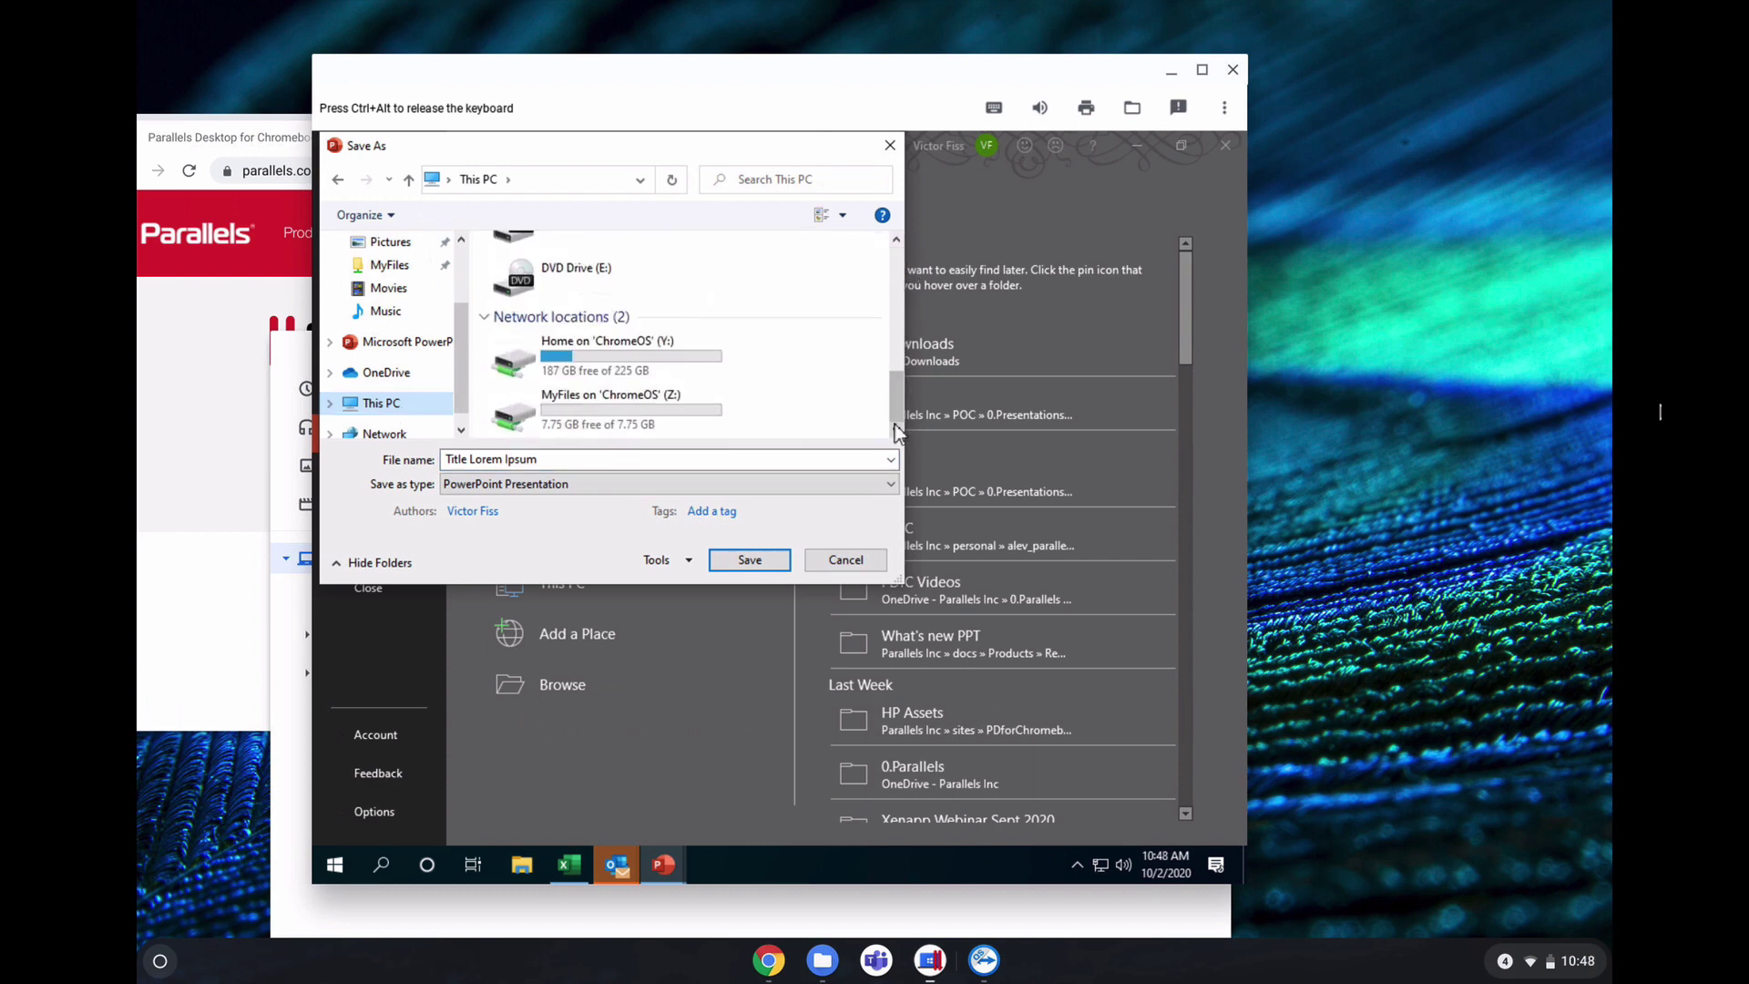
double_click(695, 407)
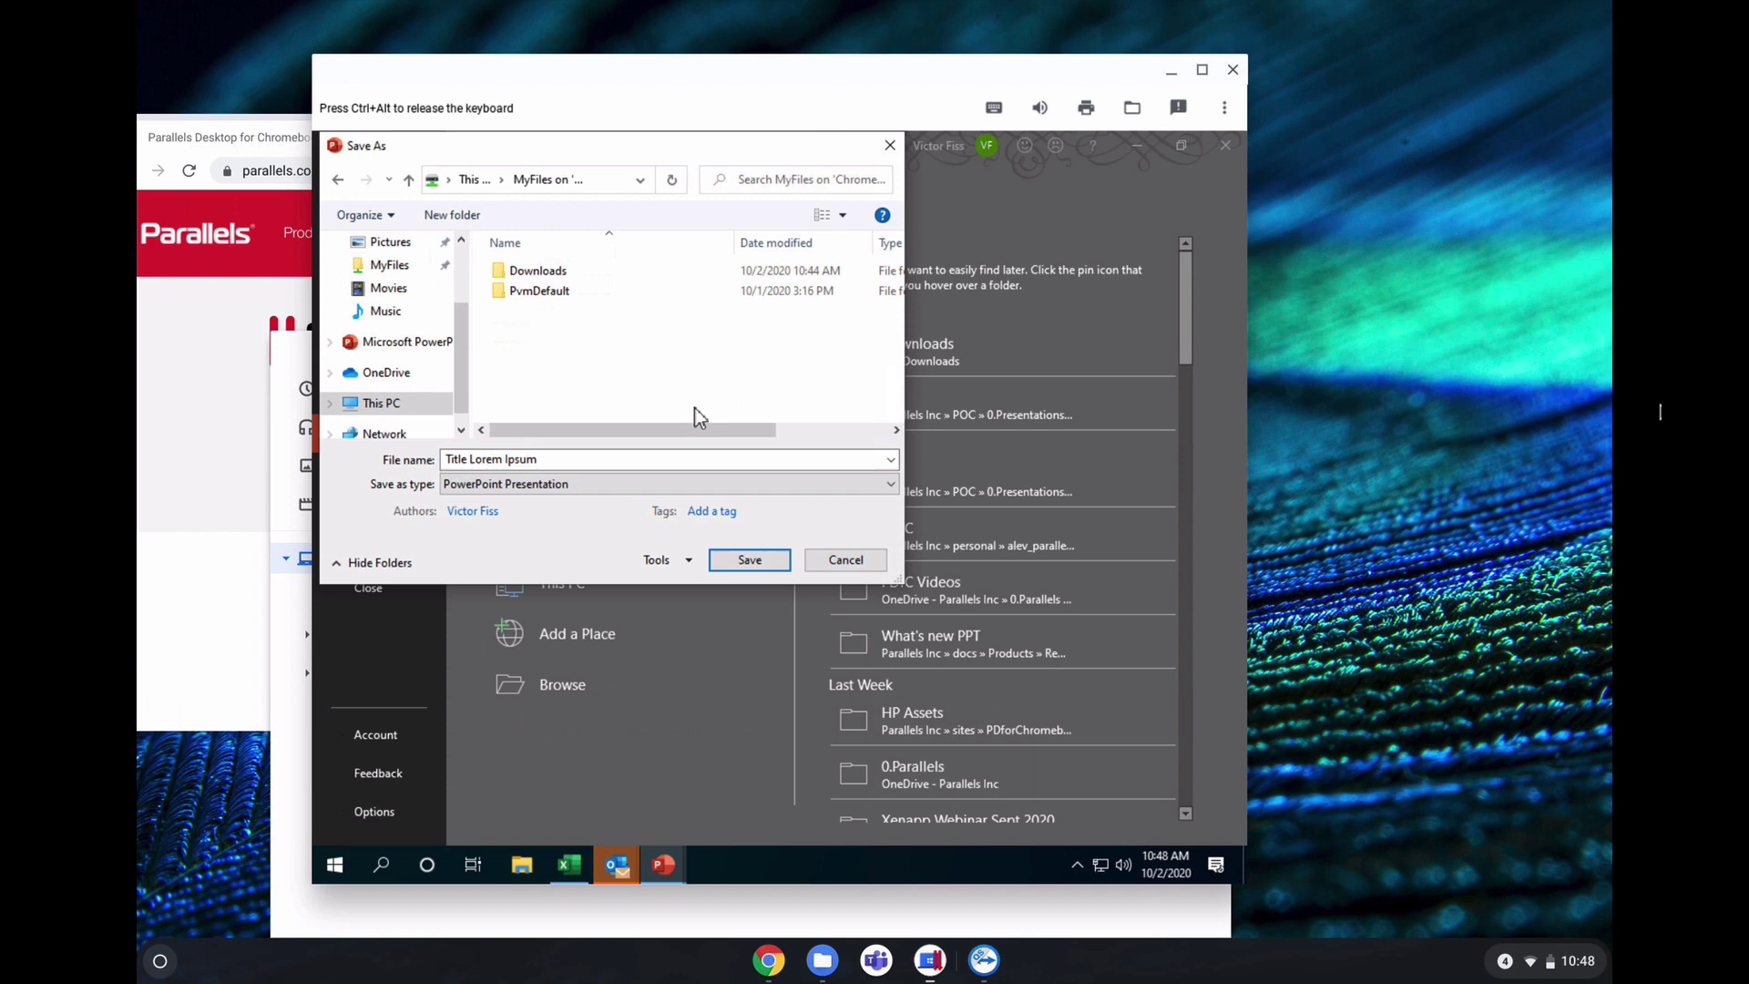
double_click(521, 274)
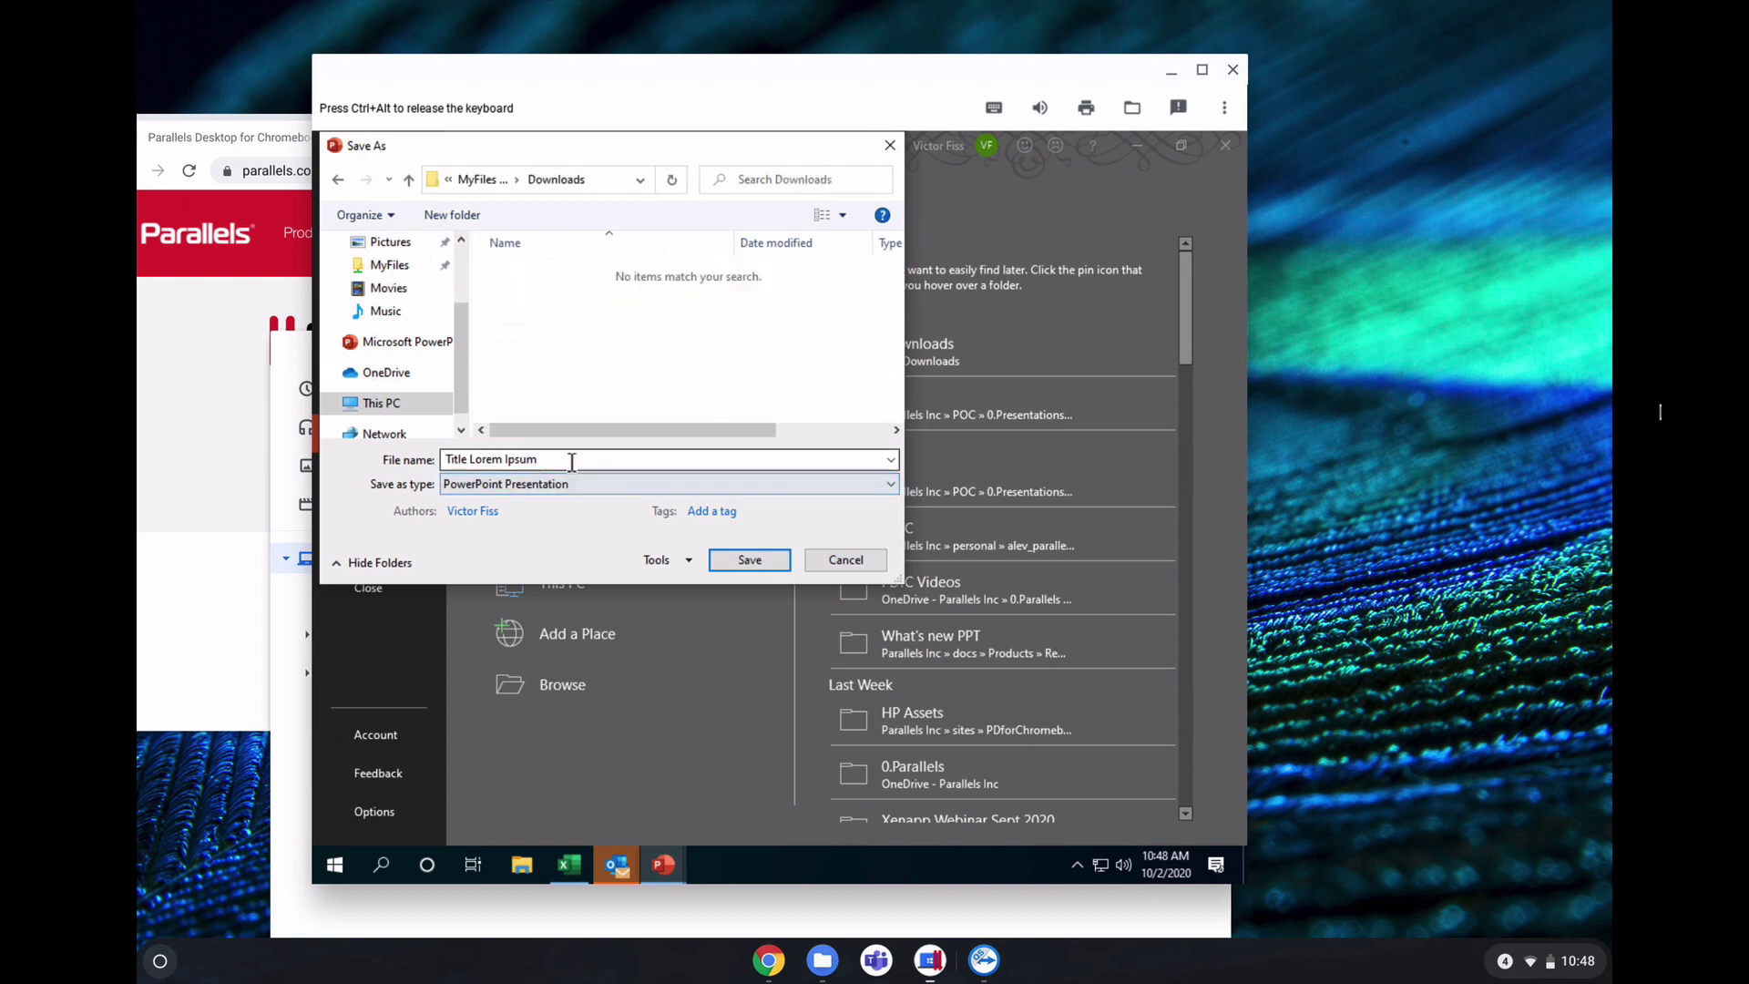
Name the file 'My presentation' and save it.
key(shift+Tab)
text(My presentatin)
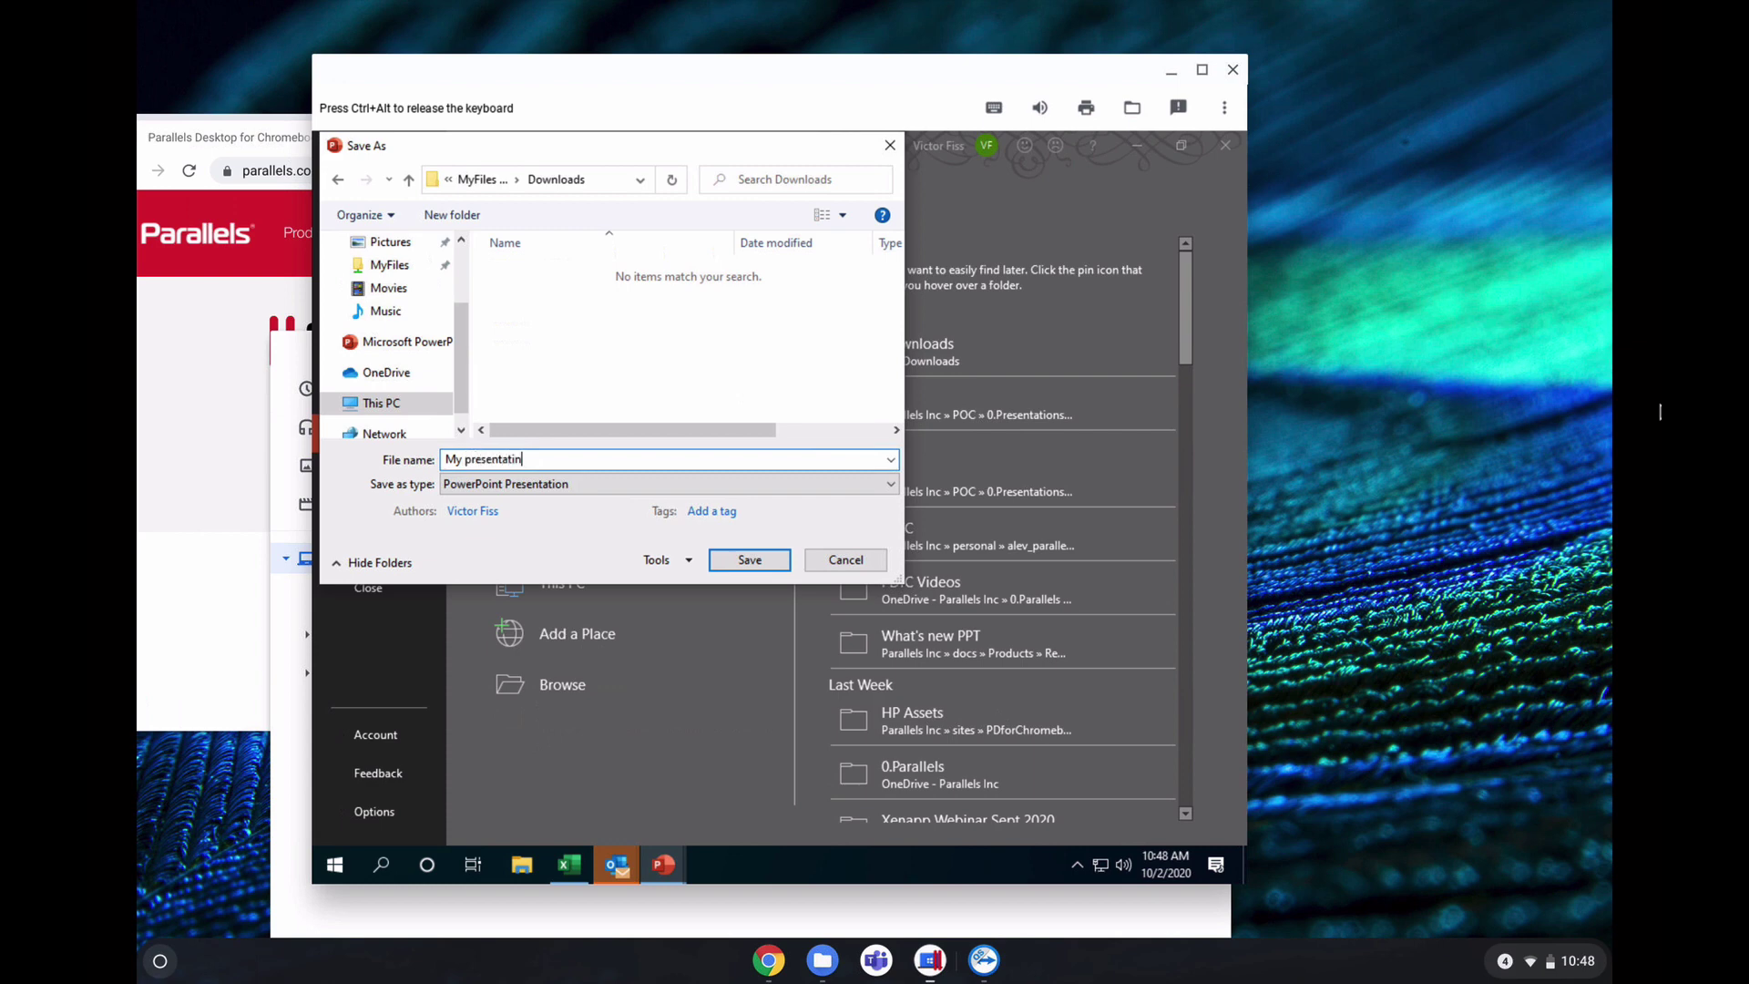
key(BackSpace)
text(on)
click(750, 560)
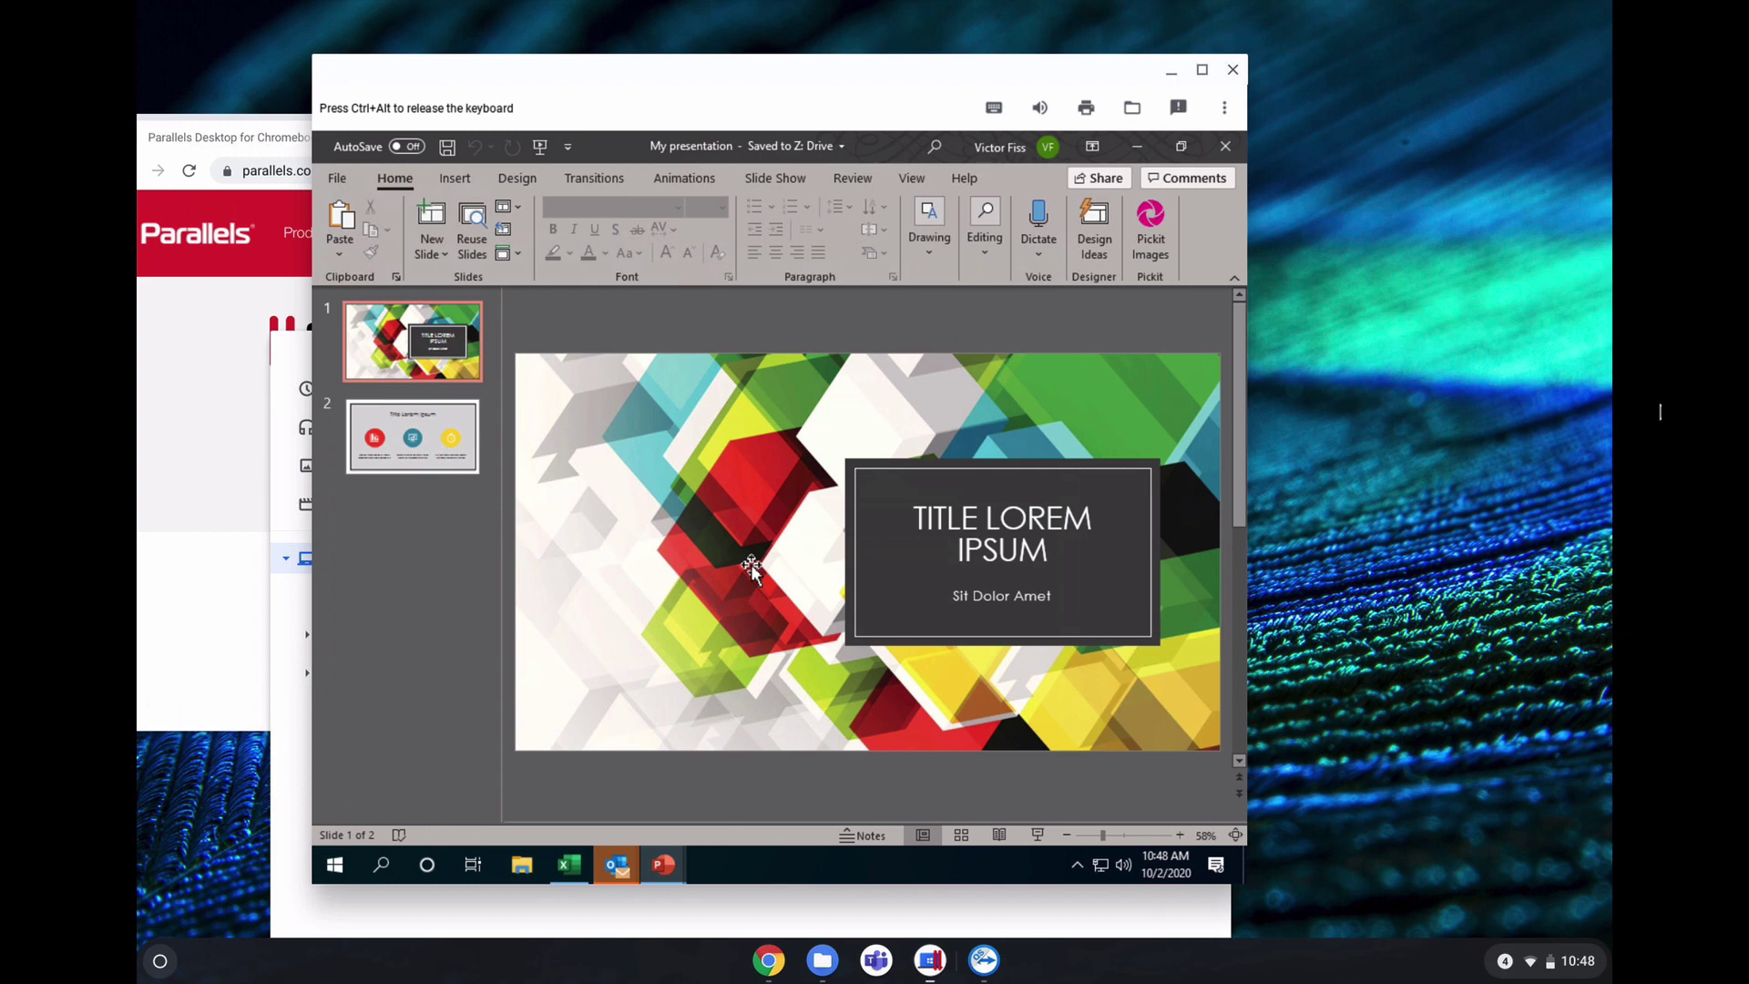
click(822, 960)
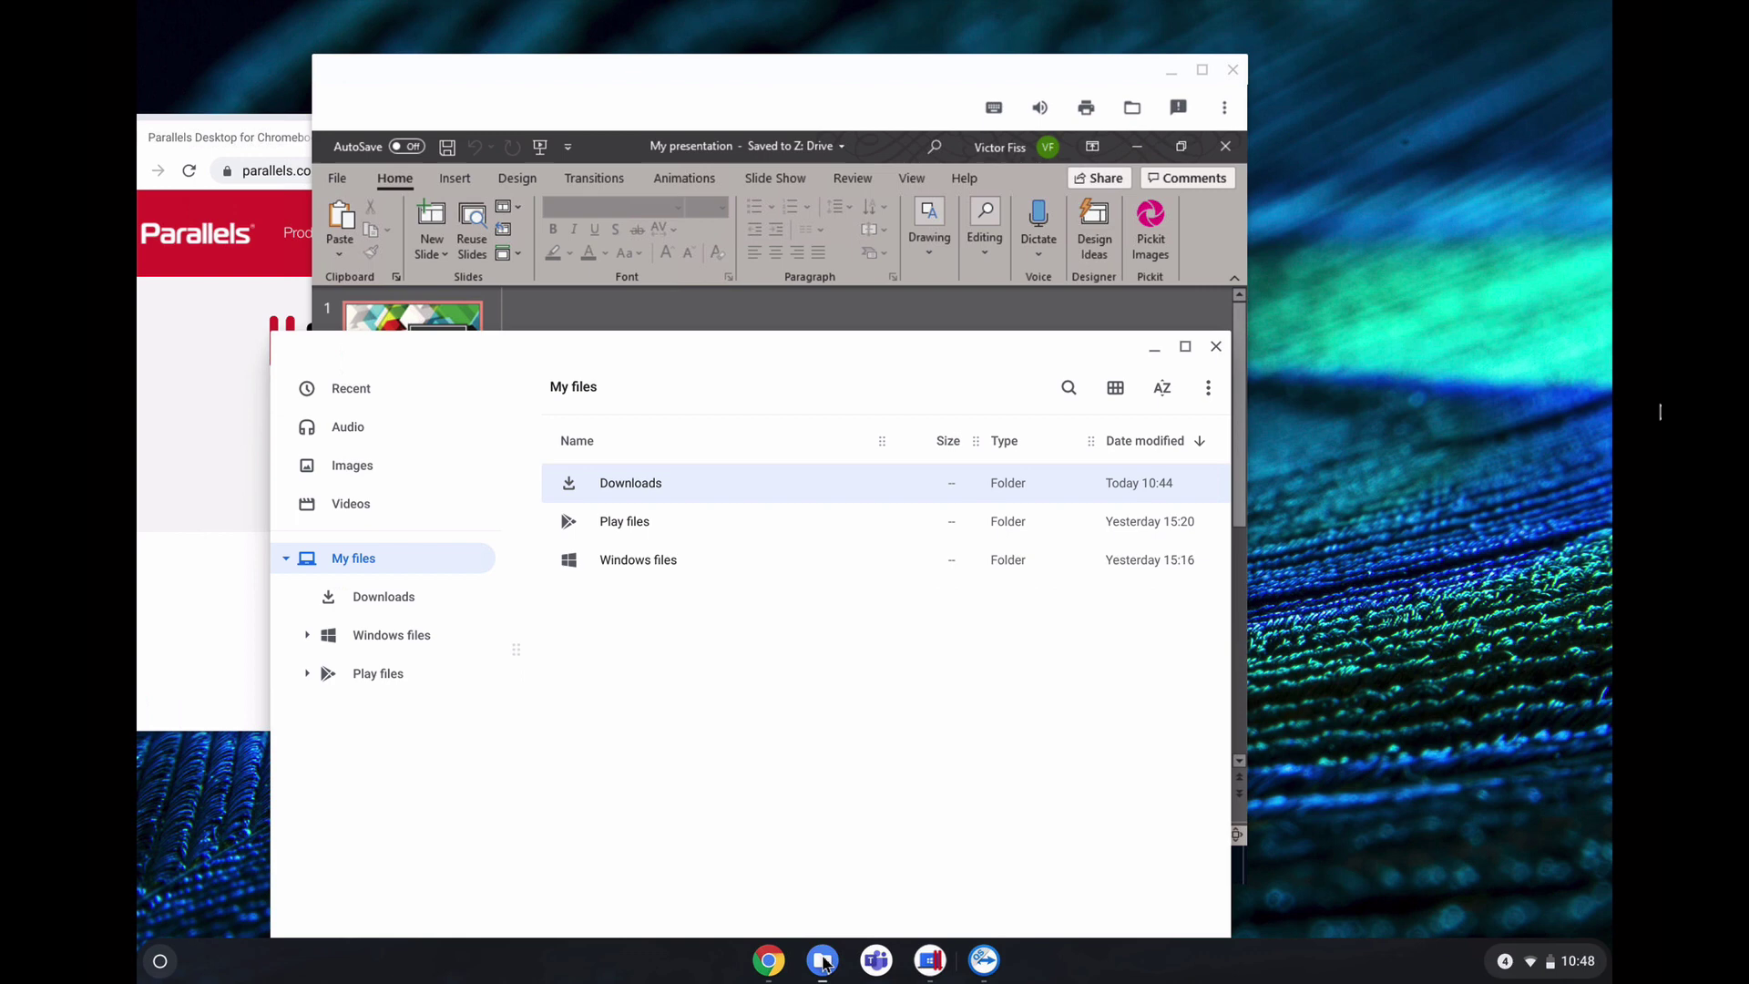
double_click(662, 482)
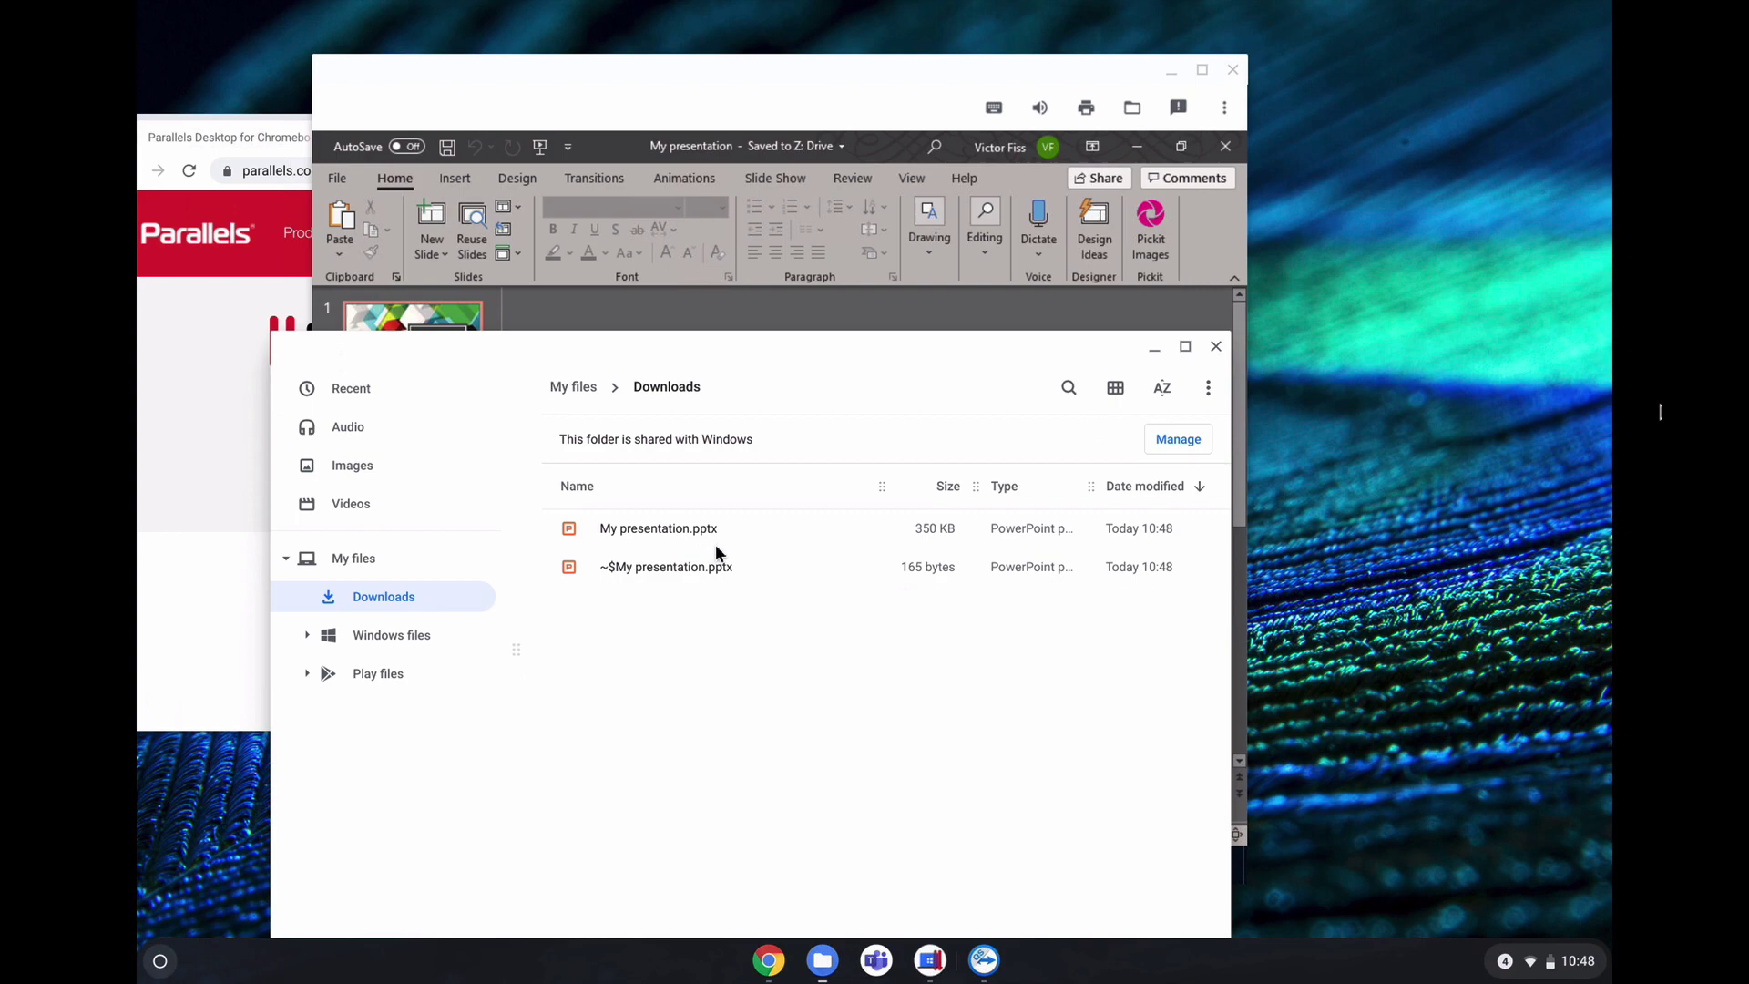
click(913, 77)
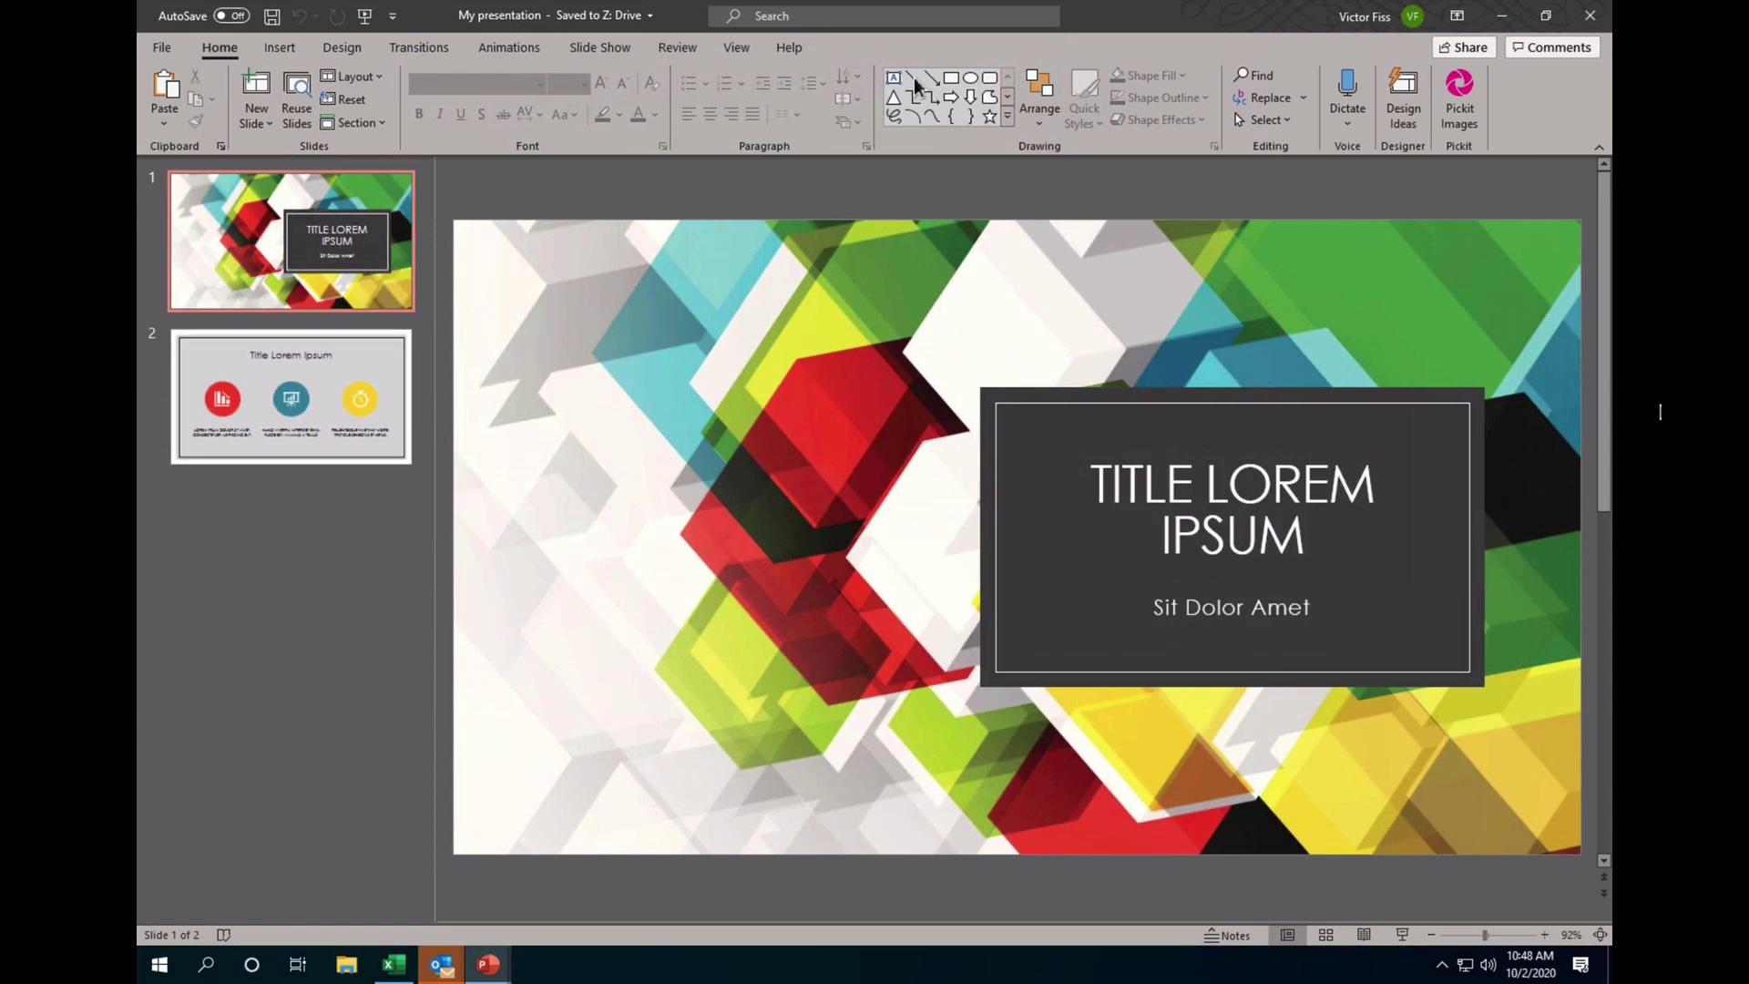
Switch to the Excel window showing the PivotTable tutorial1 workbook.
click(397, 968)
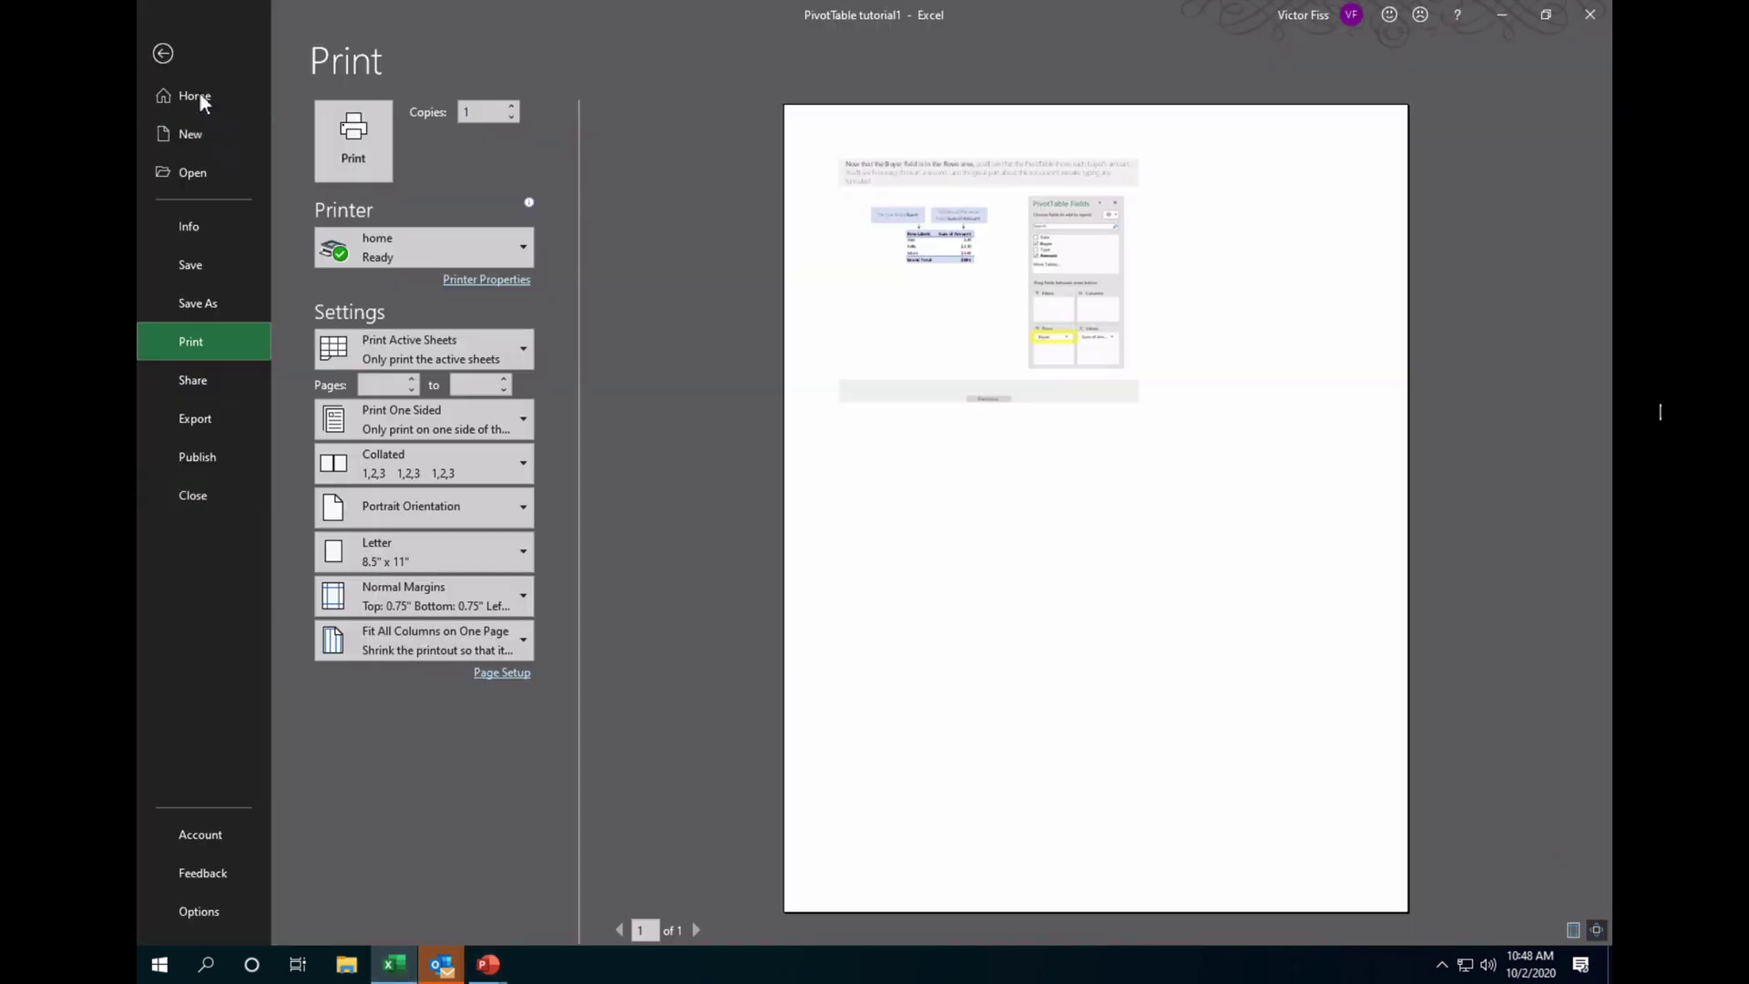
Create a new workbook from the PivotTable tutorial template and go to its sheet 15.
click(161, 51)
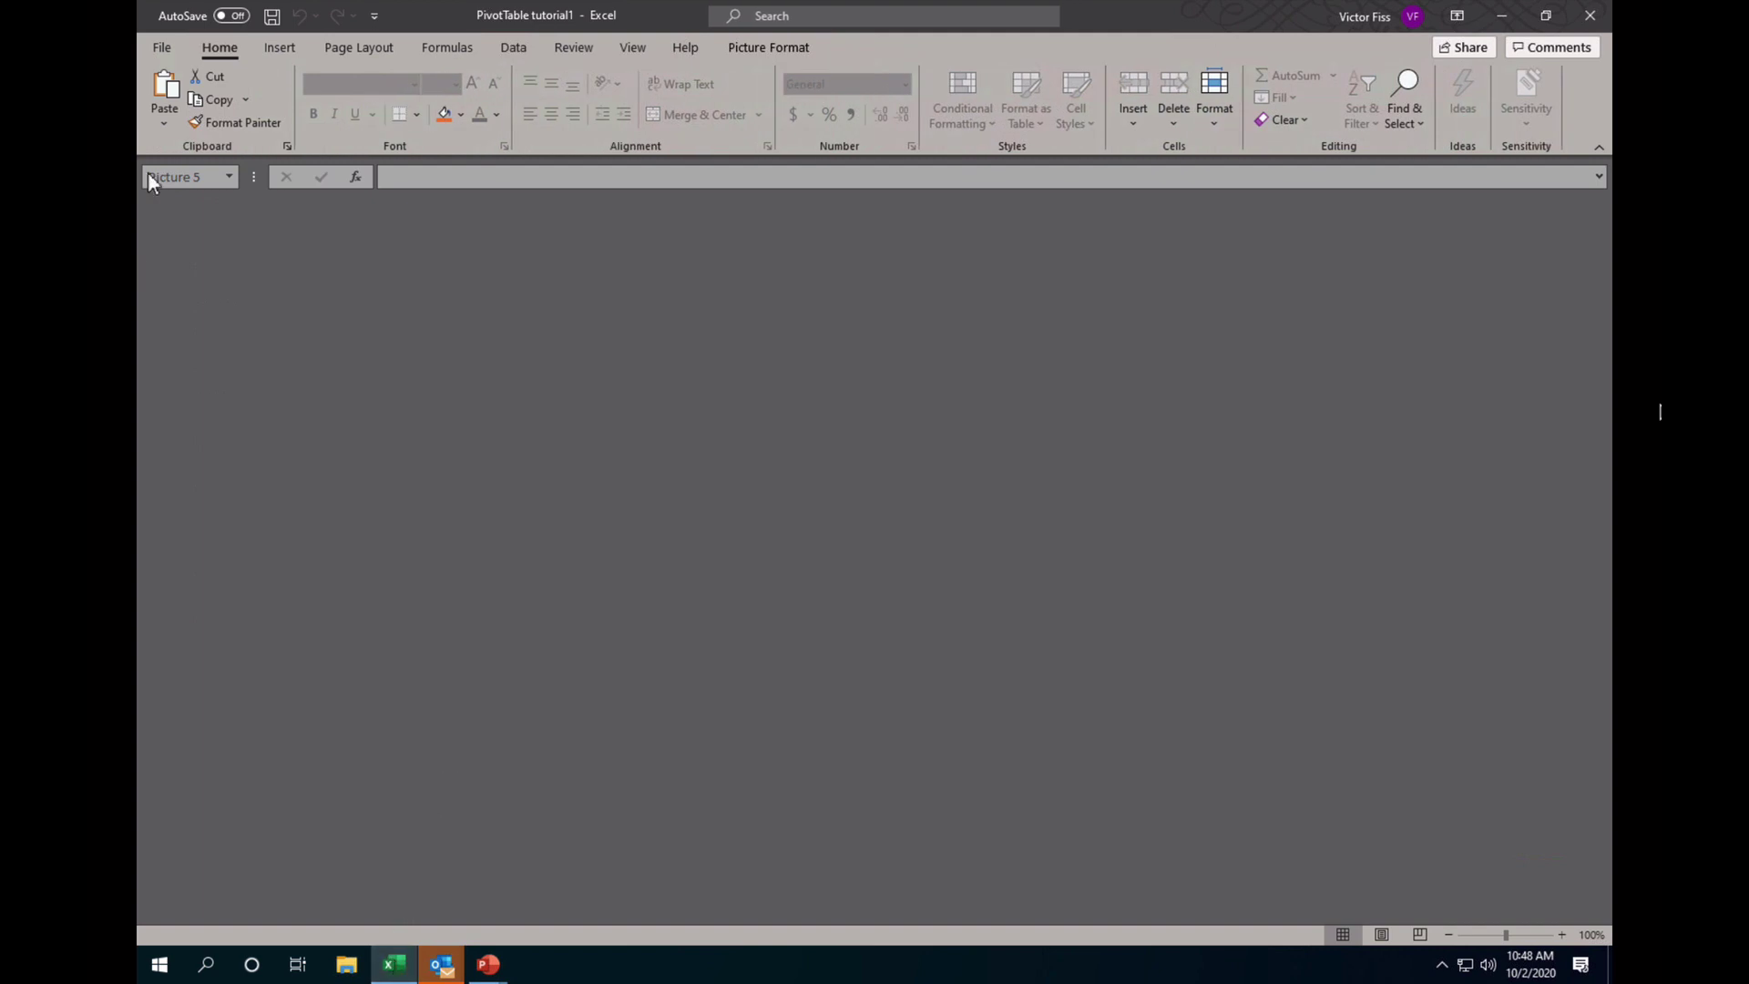
click(164, 48)
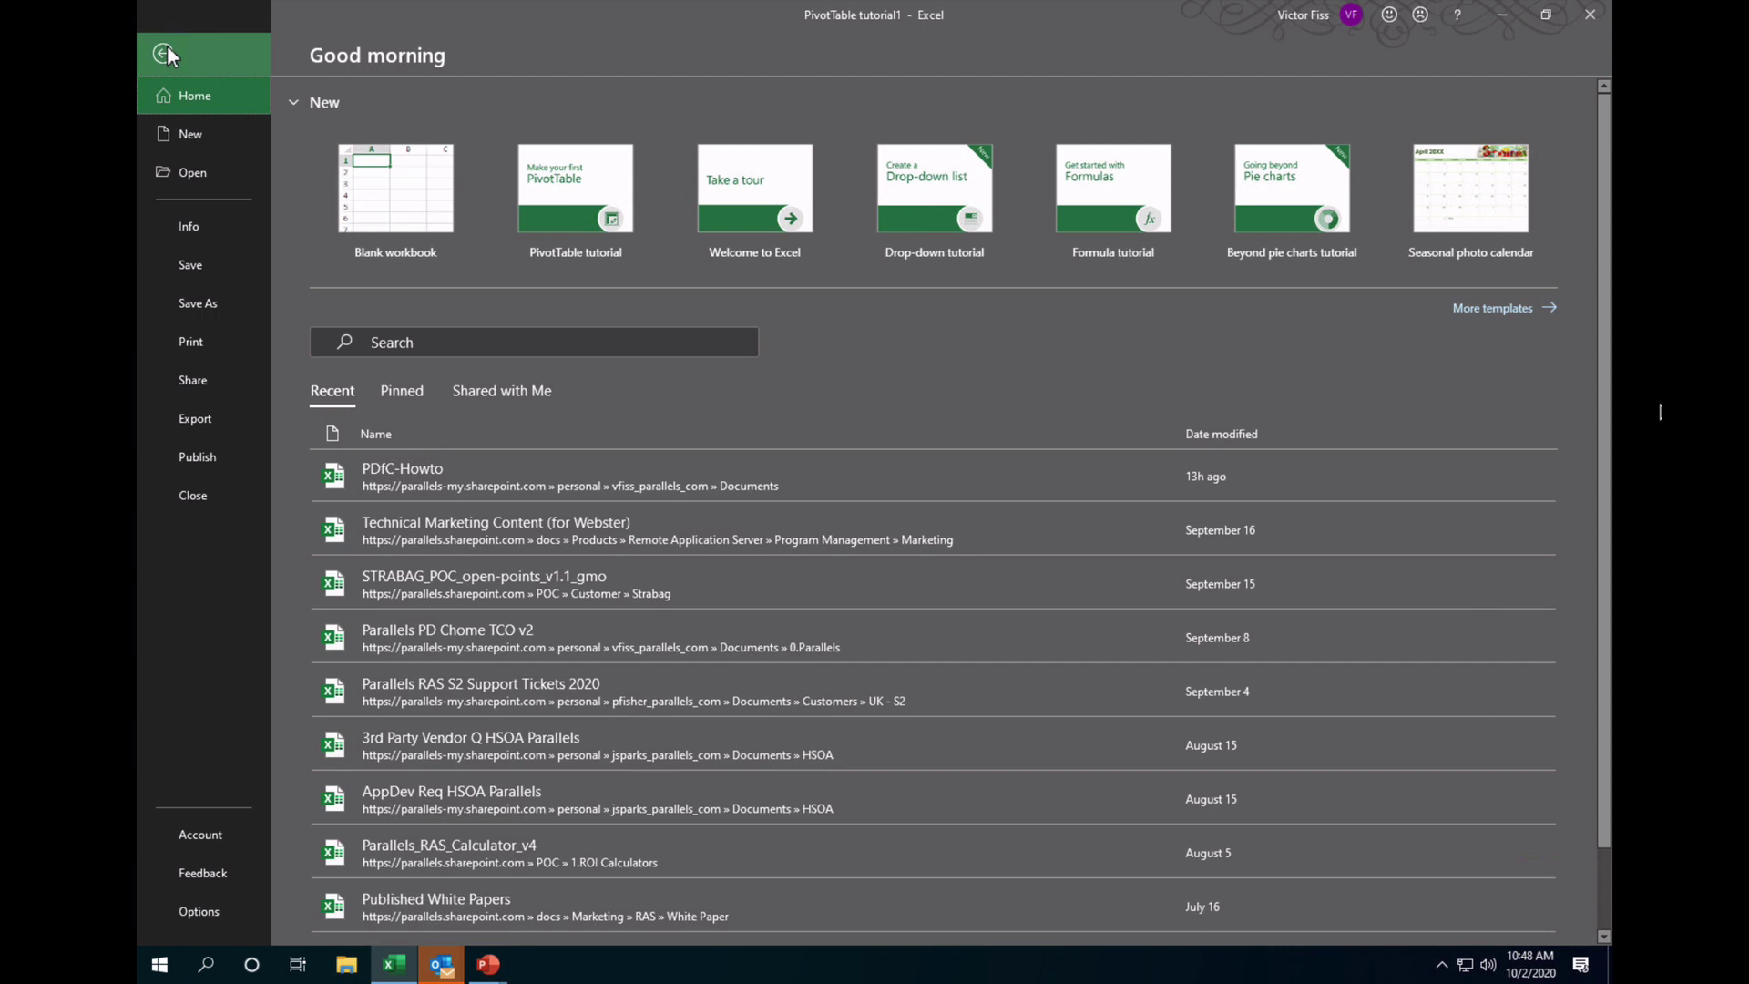
click(608, 196)
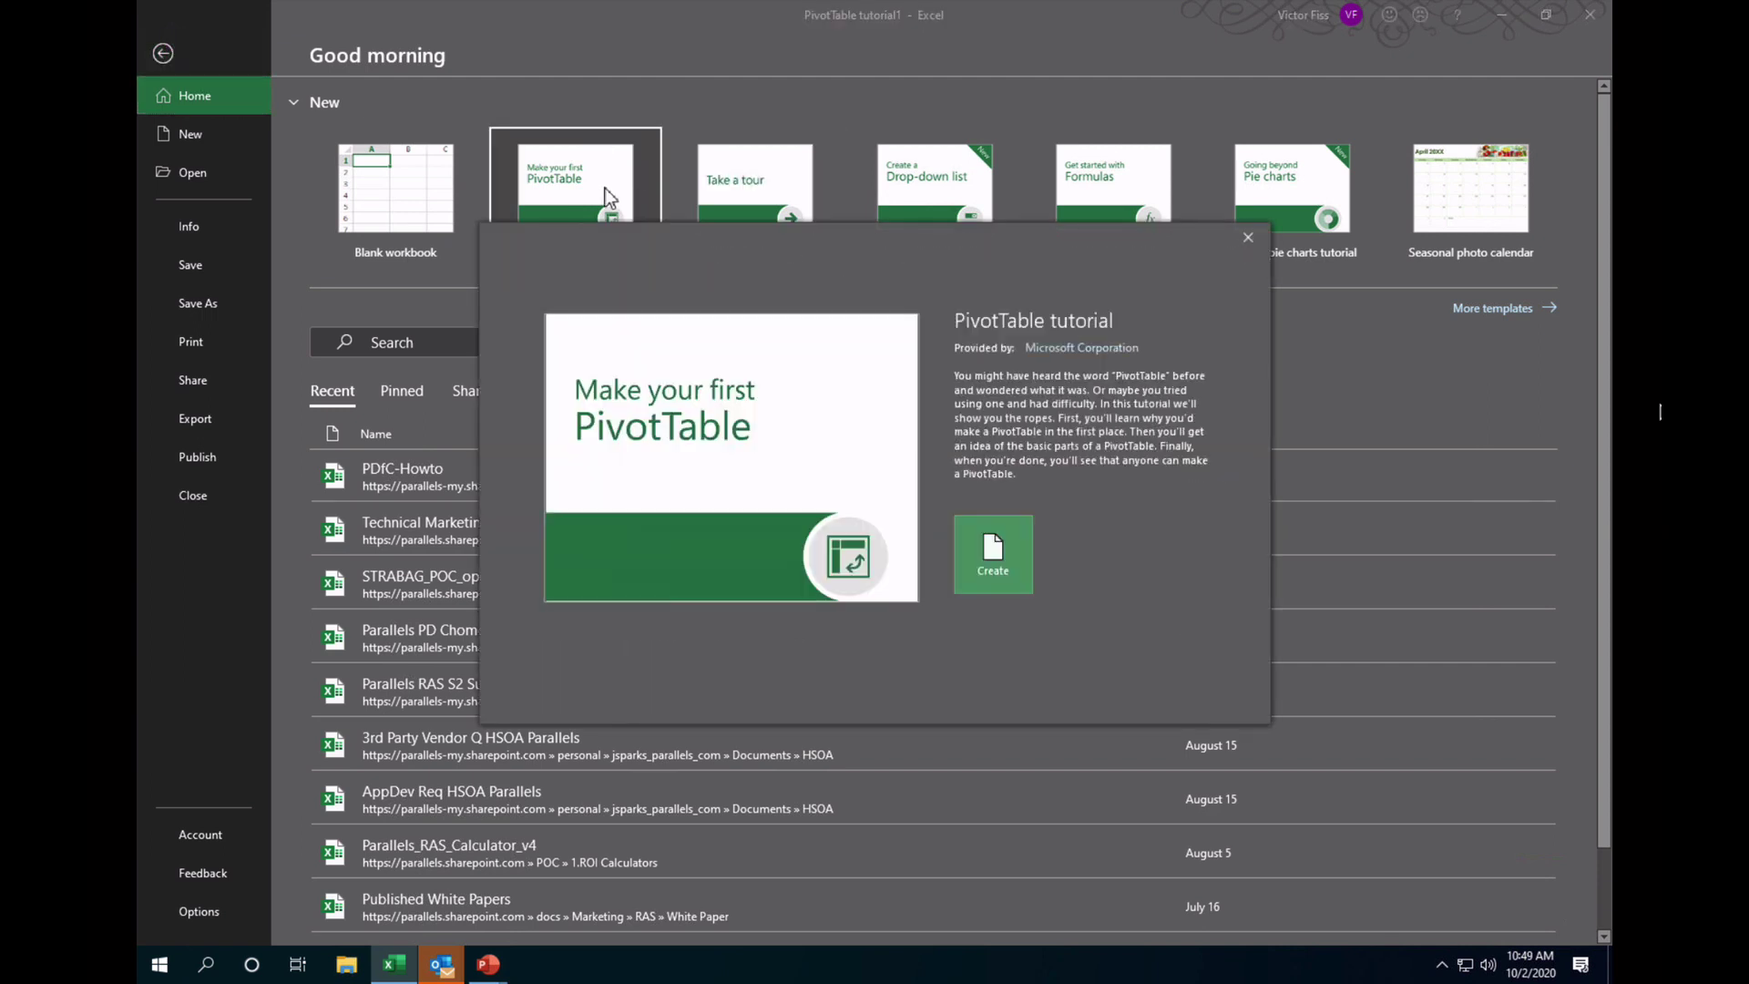
click(1002, 541)
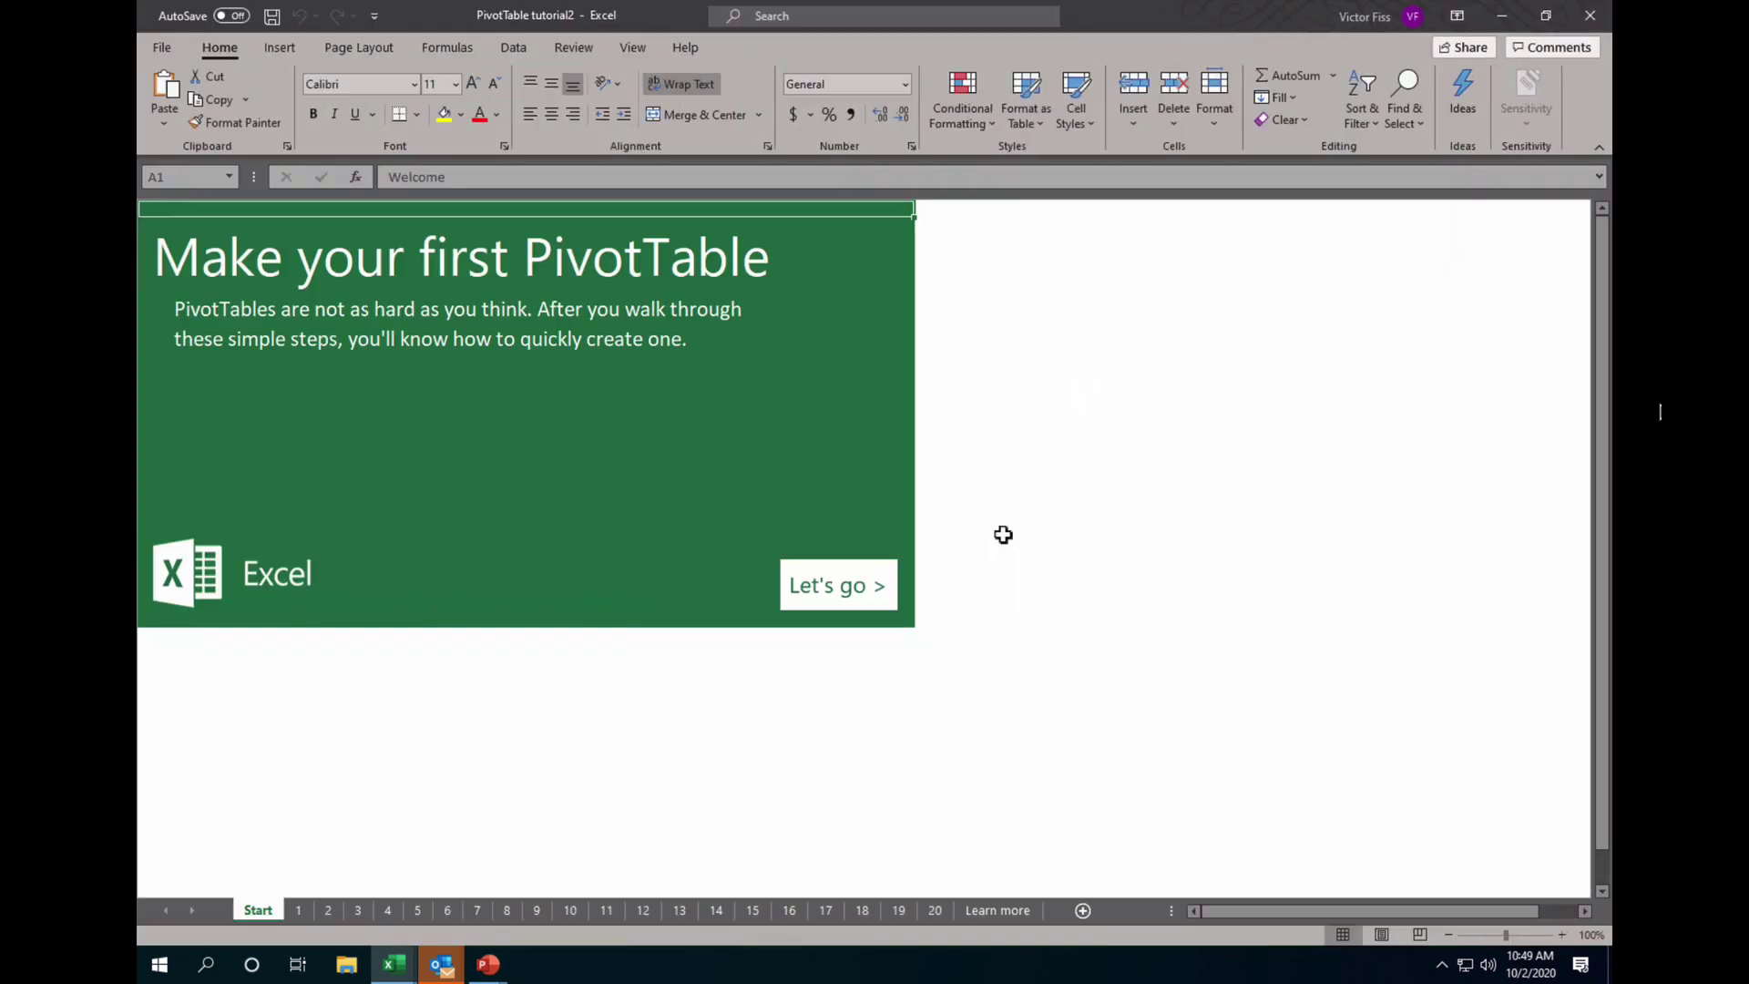
click(718, 910)
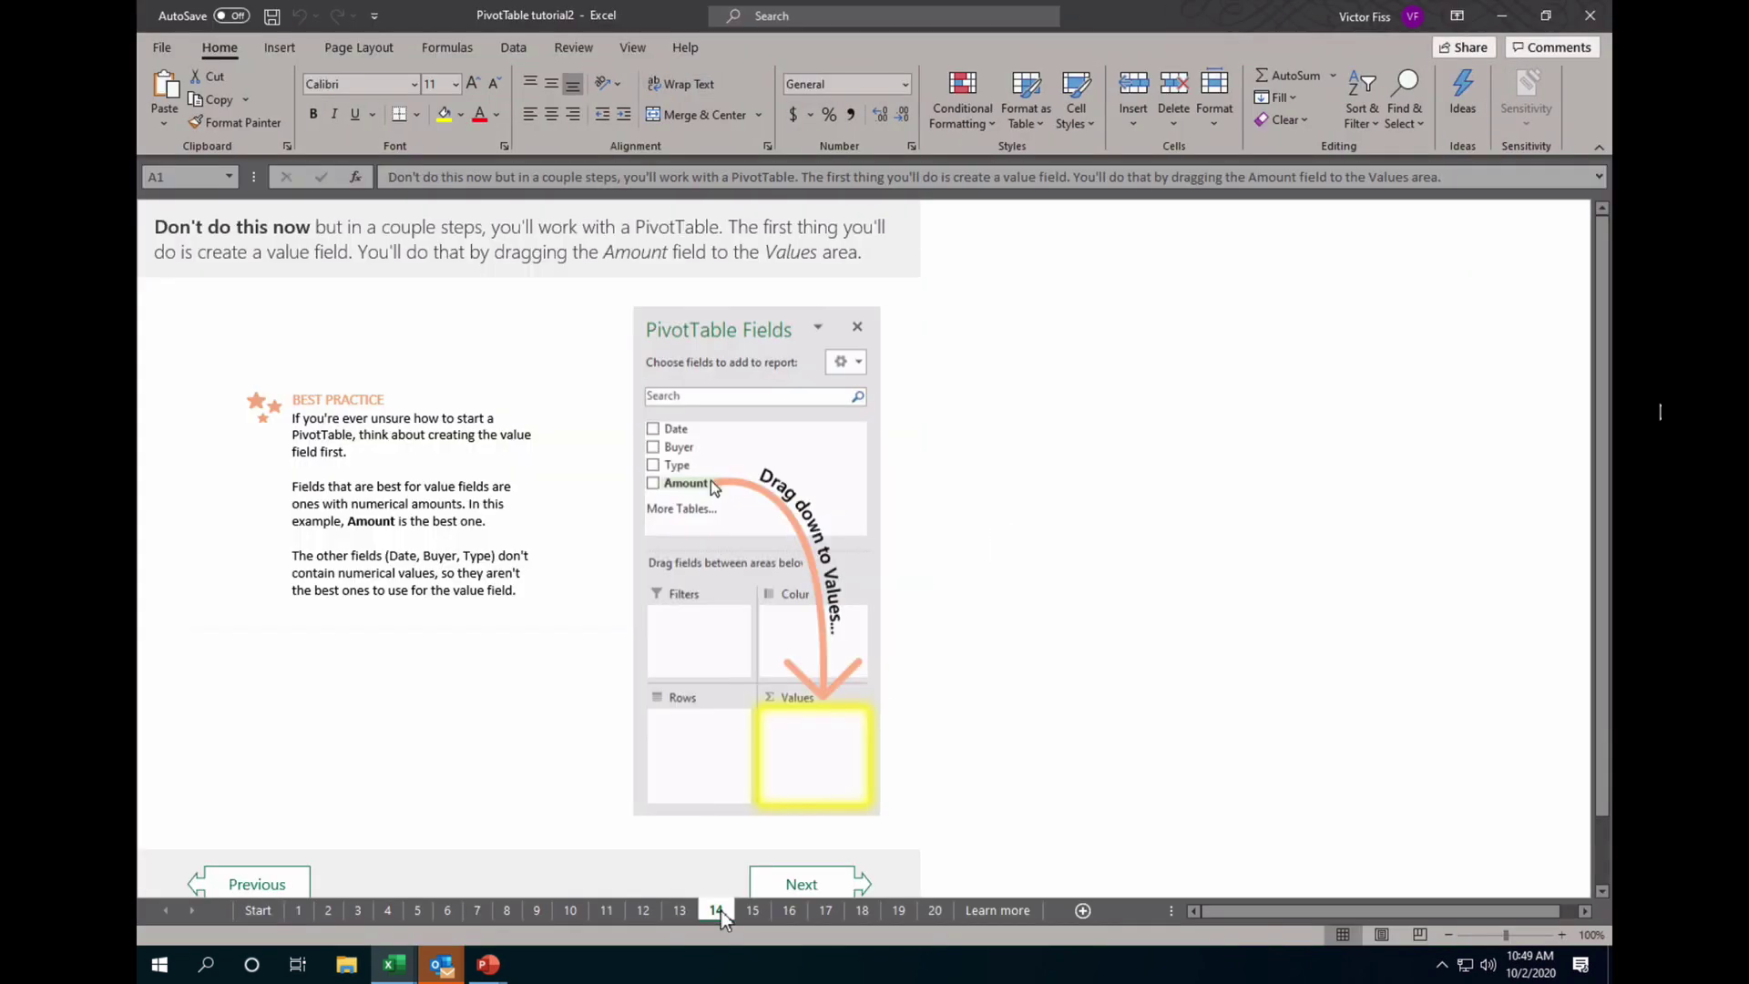
click(752, 910)
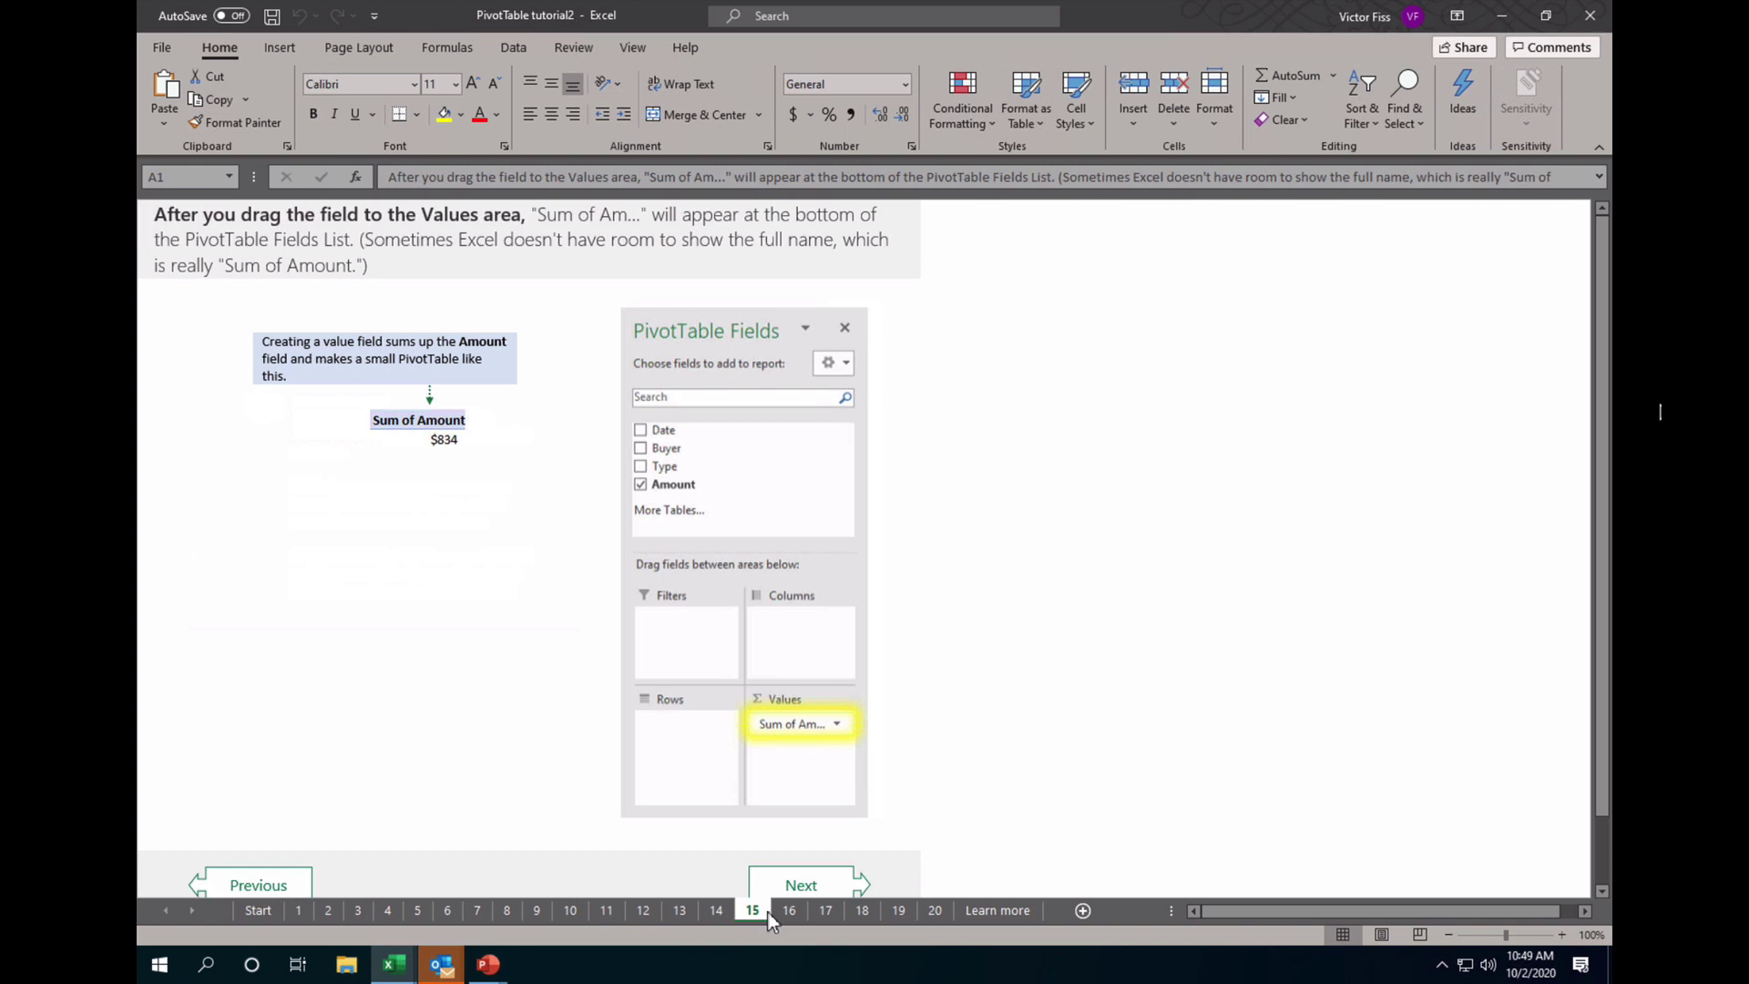